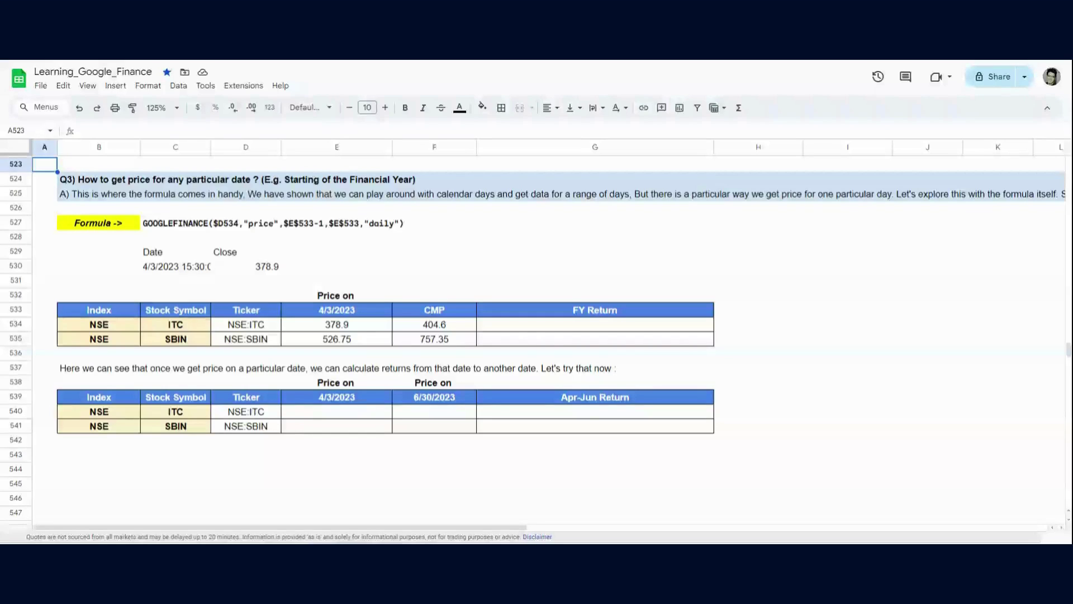
- Inspect the example GOOGLEFINANCE formula's date arguments $E$533-1 and $E$533 without changing it
click(162, 225)
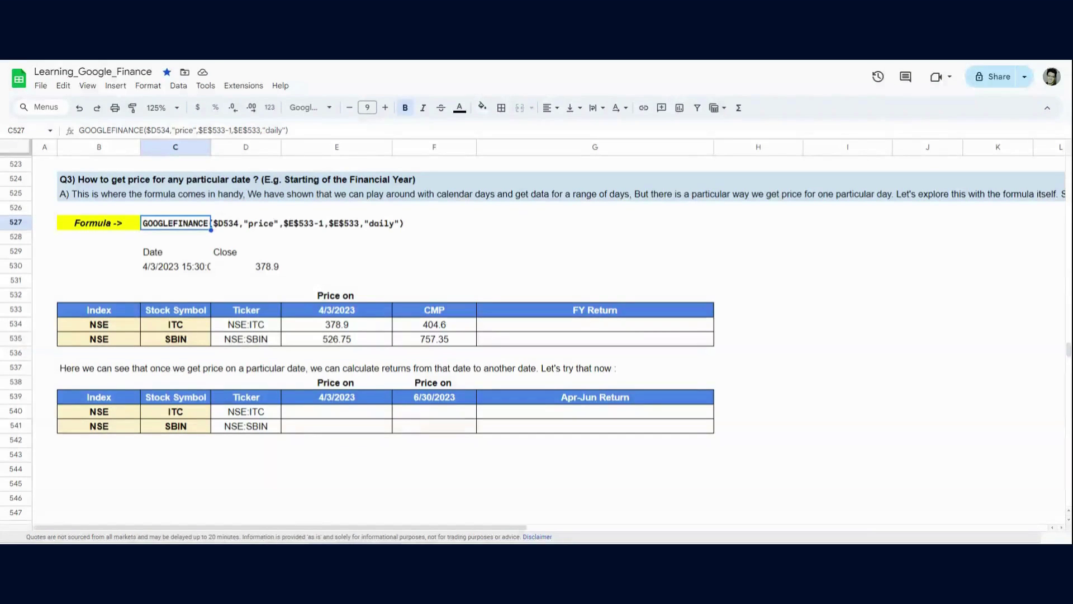
click(246, 129)
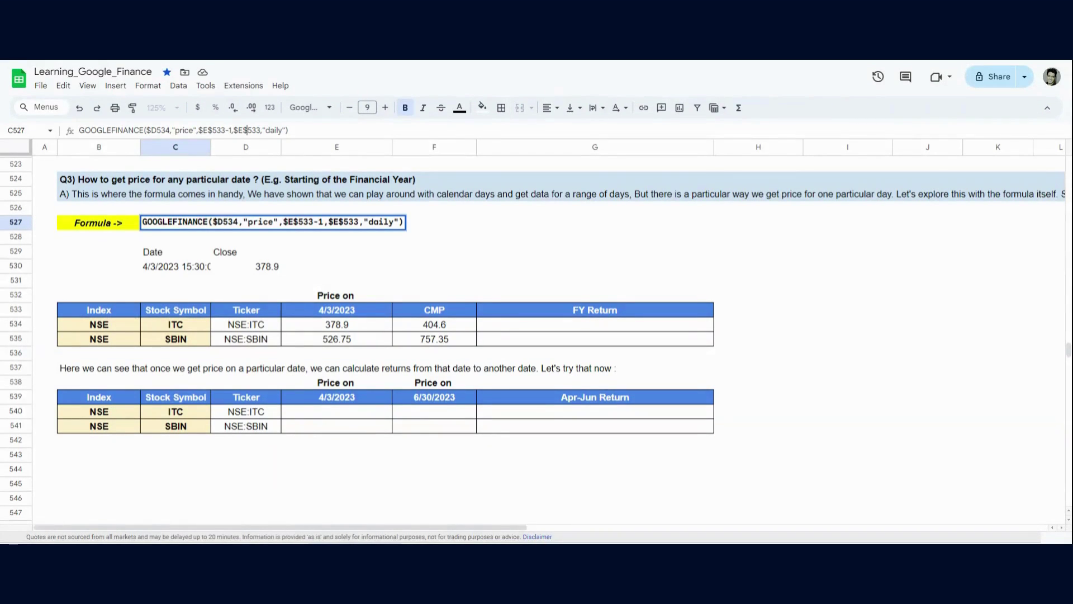
drag(261, 129, 199, 130)
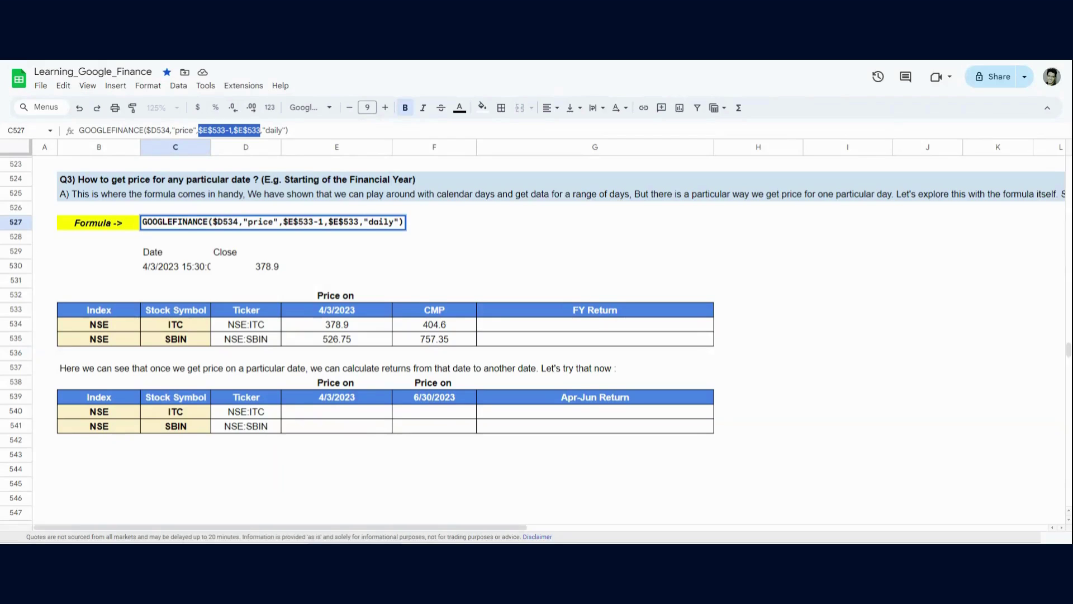
click(332, 314)
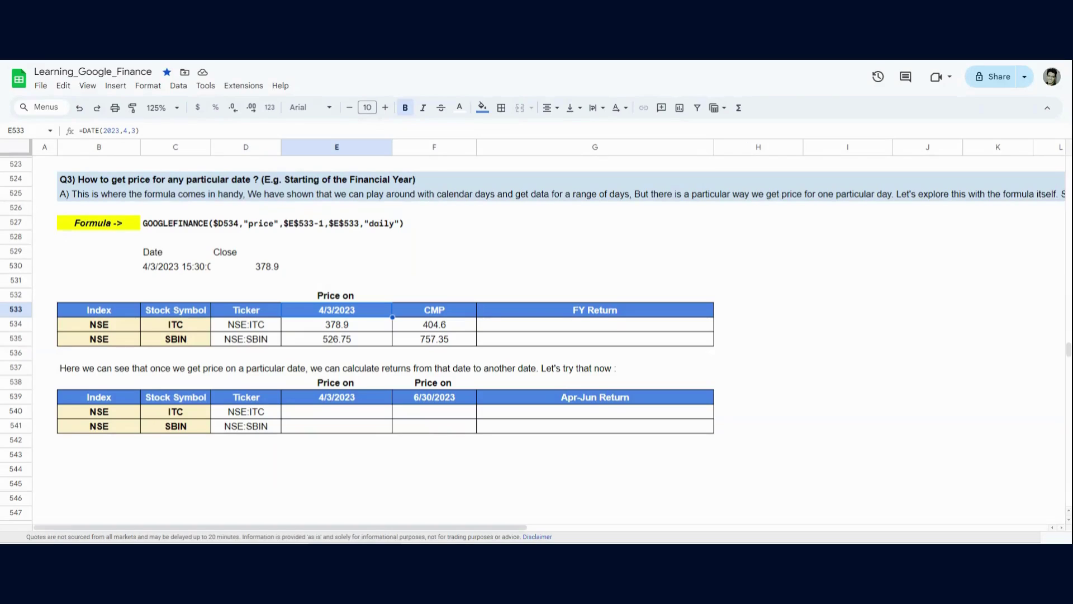
click(173, 224)
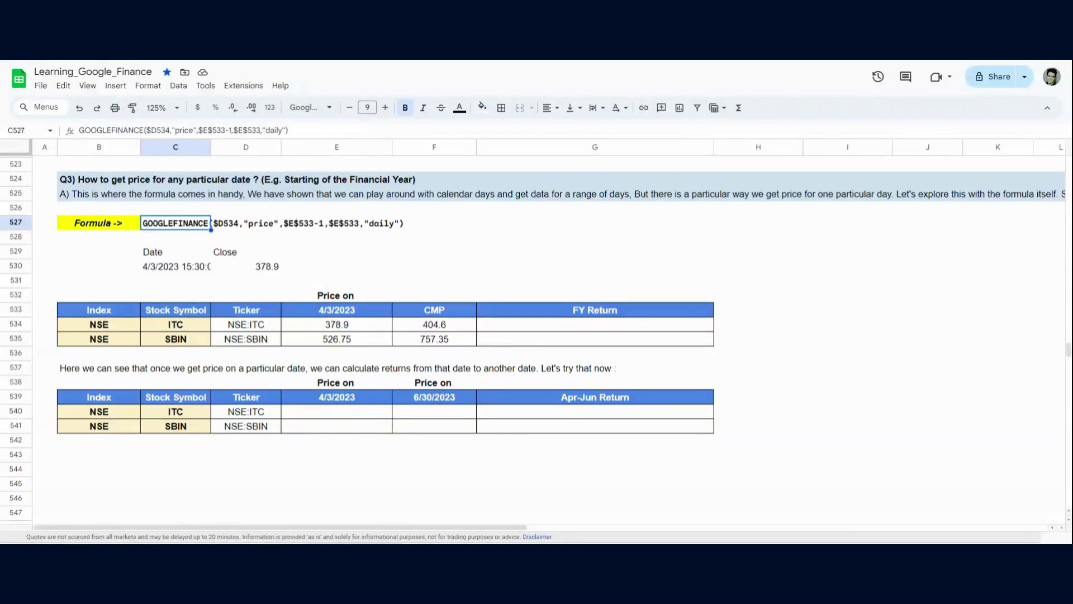
drag(198, 130, 260, 130)
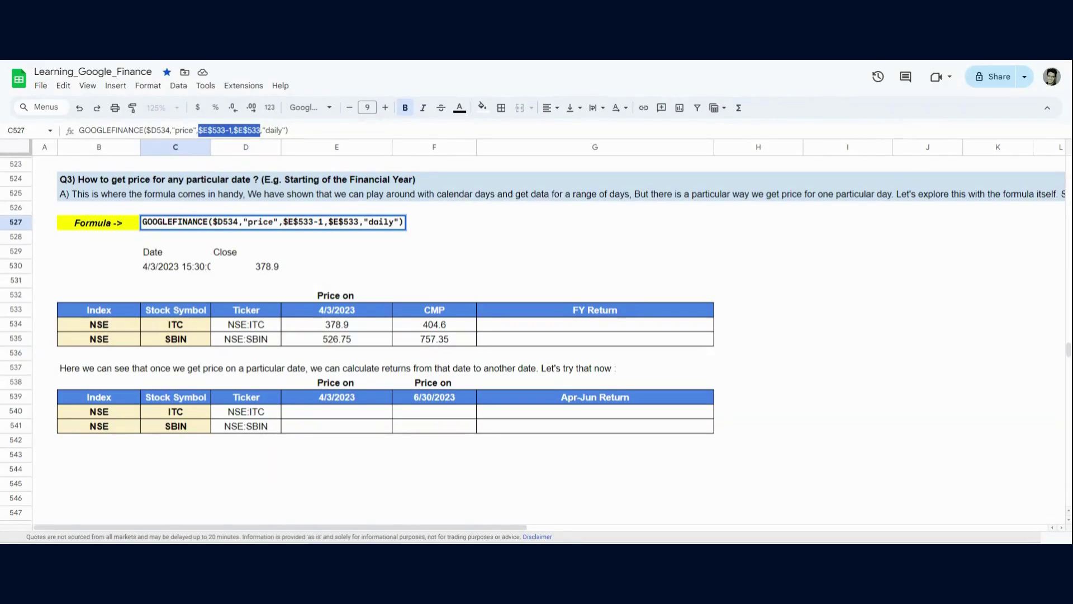
drag(233, 130, 260, 130)
drag(198, 130, 231, 131)
drag(234, 130, 262, 130)
click(197, 131)
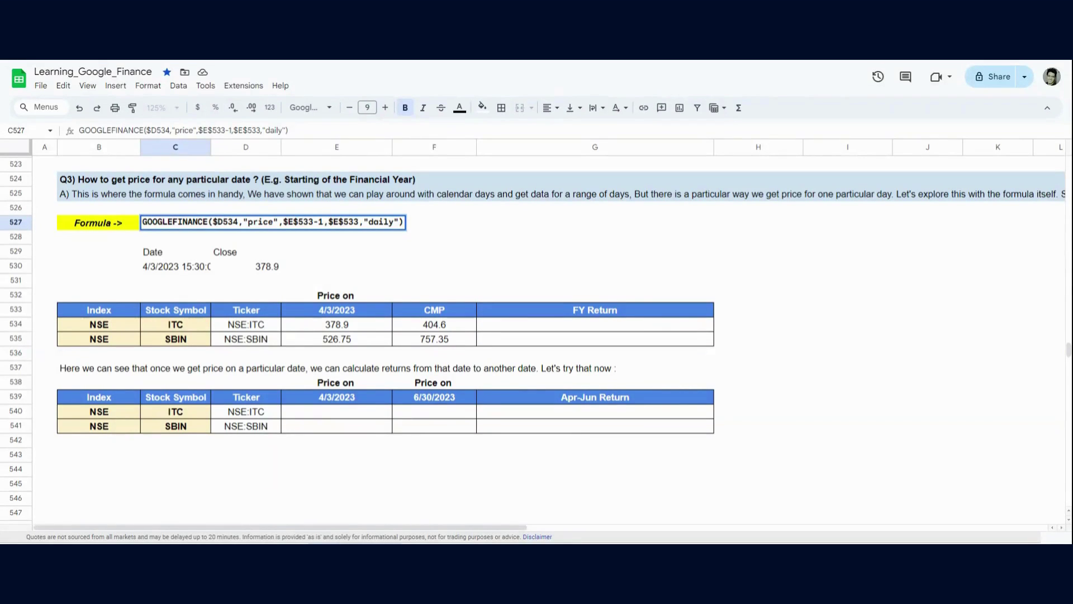
drag(234, 130, 260, 130)
key(Escape)
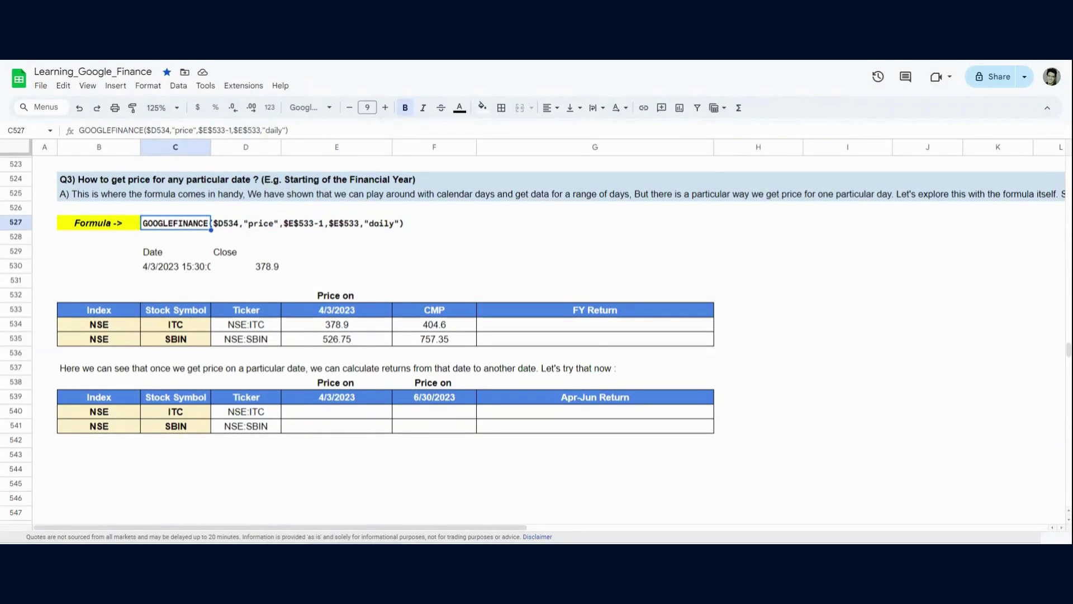
- Review and re-commit ITC's 4/3/2023 price formula in E534
click(316, 324)
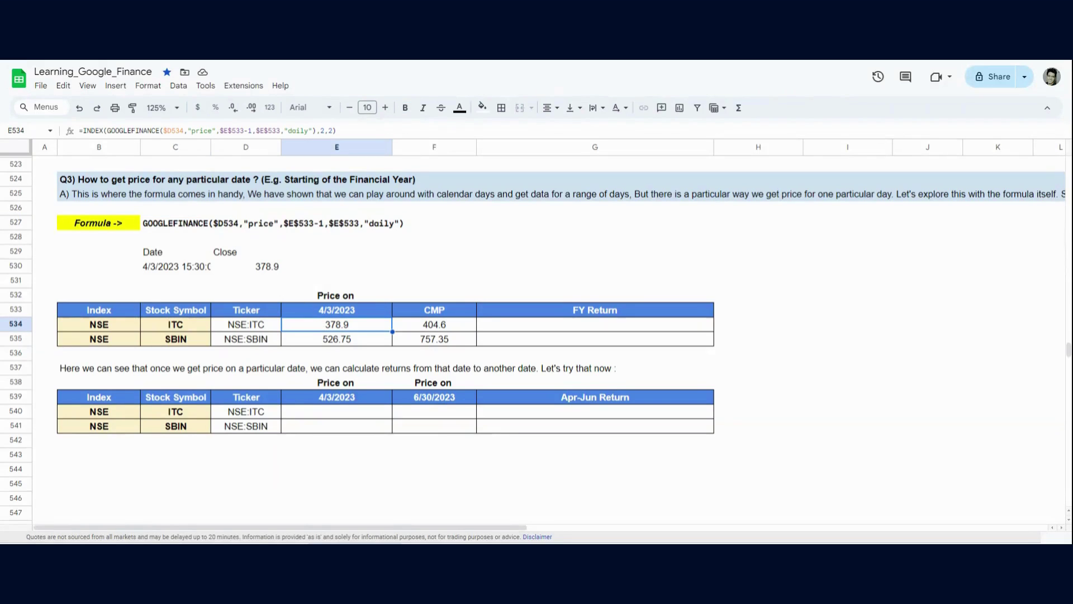
click(200, 130)
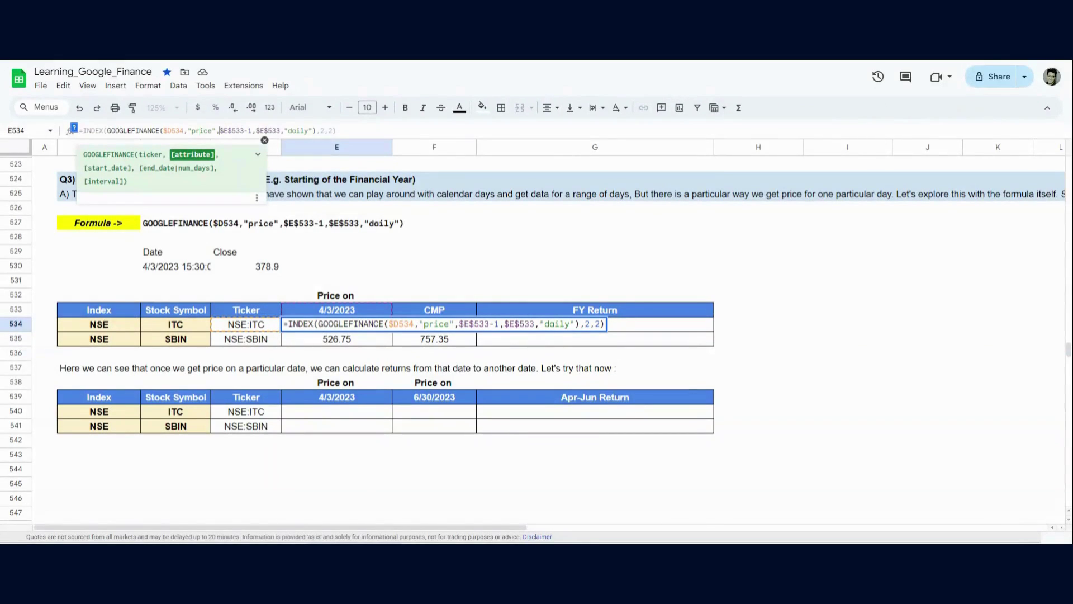
drag(219, 130, 336, 130)
click(336, 130)
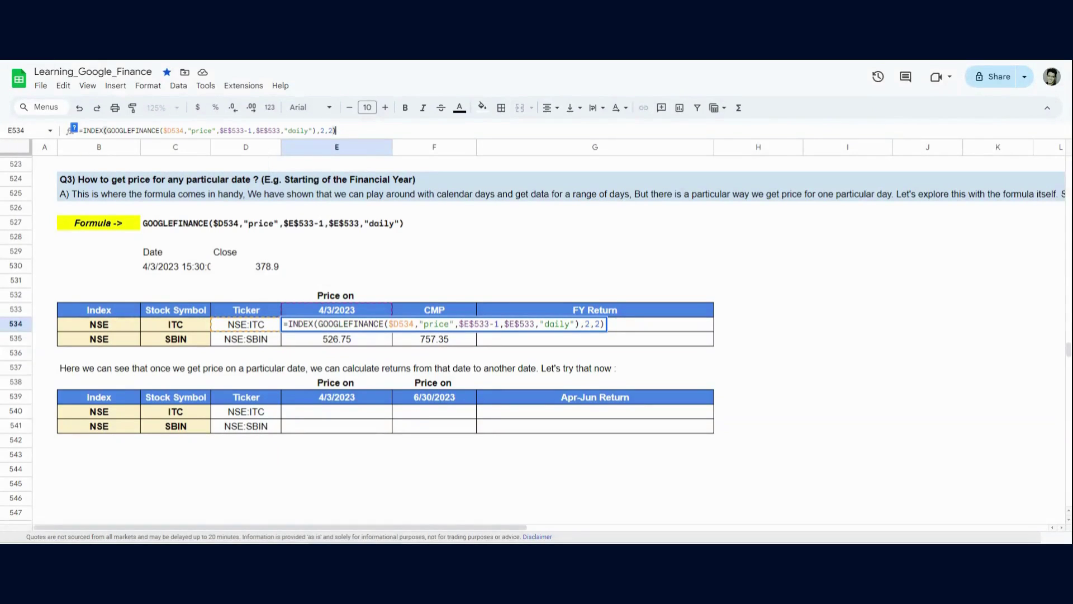
key(Return)
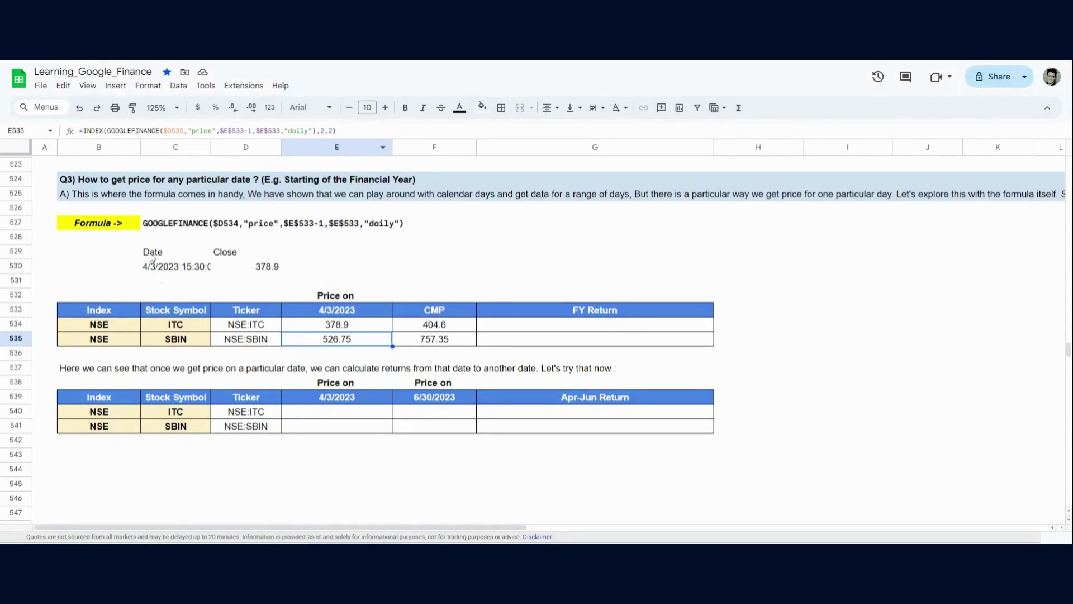
- Examine the example Date/Close output block and the formula that produces it
click(172, 257)
drag(172, 259, 248, 276)
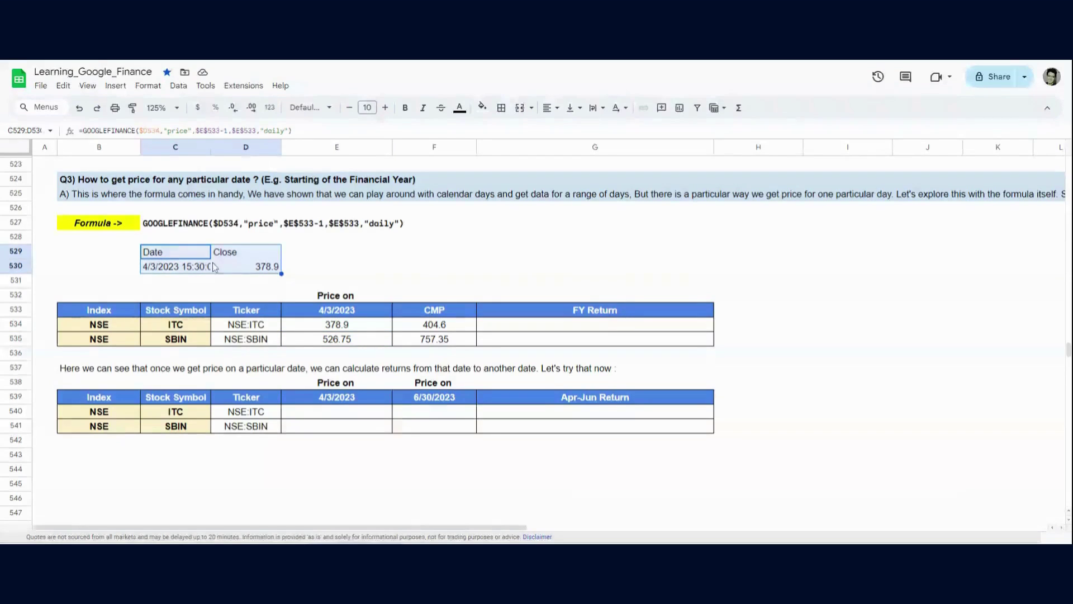
click(240, 281)
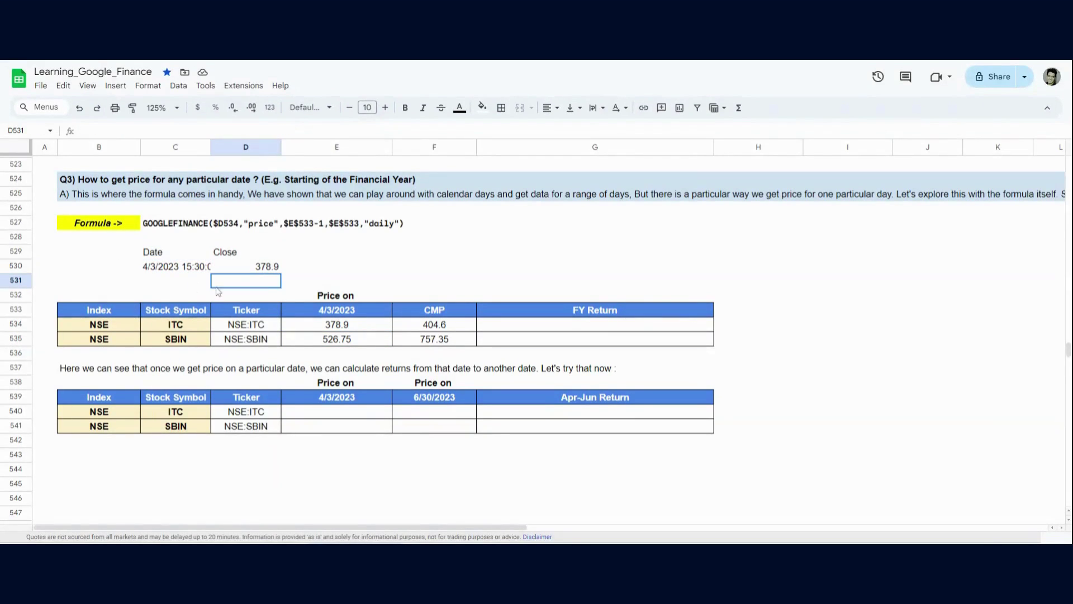
click(171, 226)
click(179, 252)
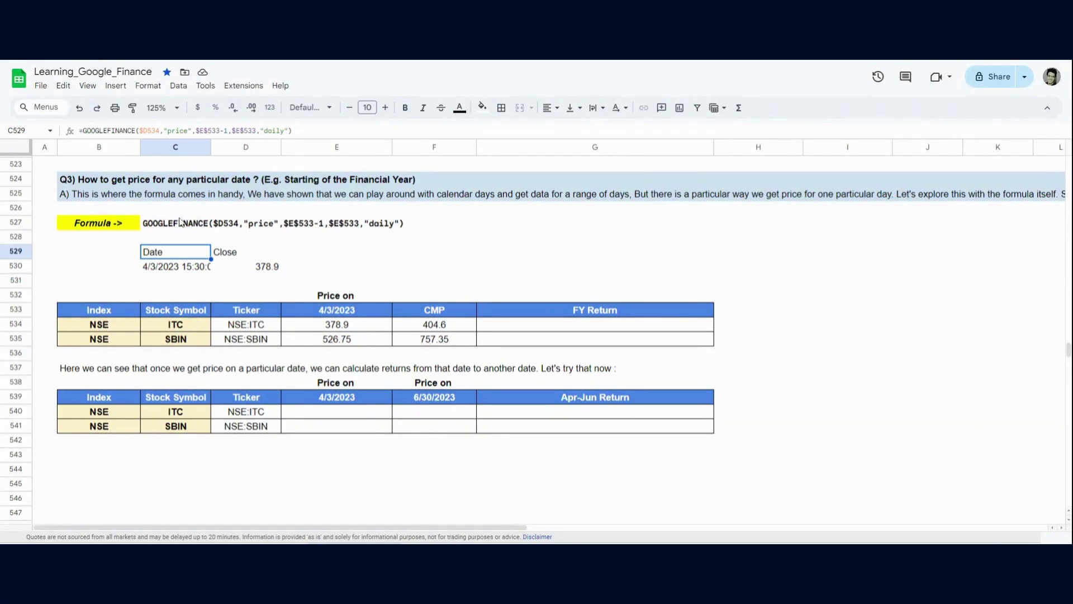
drag(292, 131, 84, 135)
key(Escape)
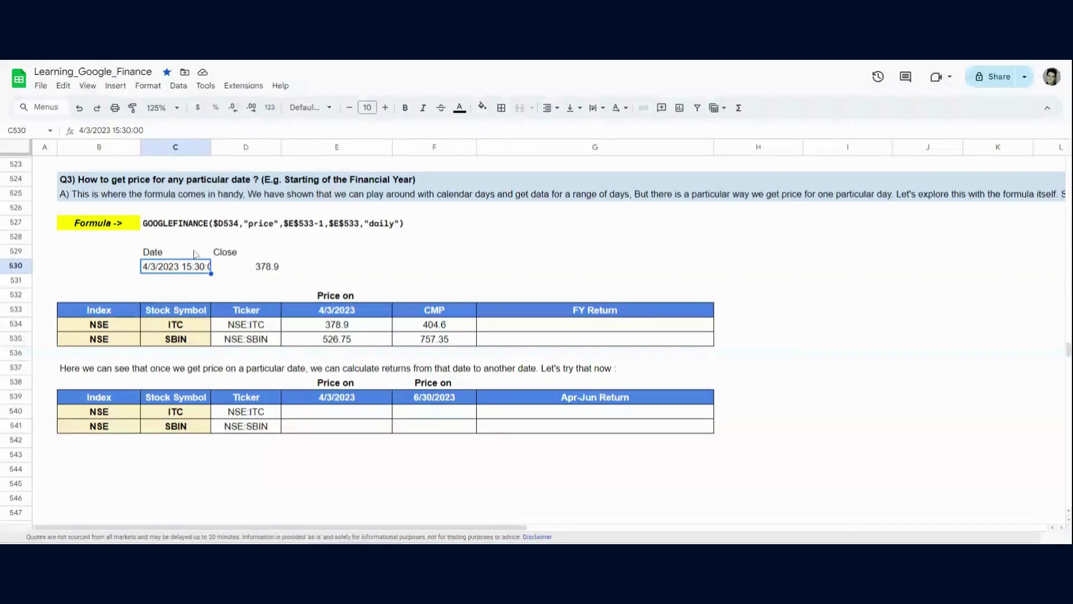
- Check the example output's returned date 4/3/2023 15:30:00 and close price 378.9
click(243, 272)
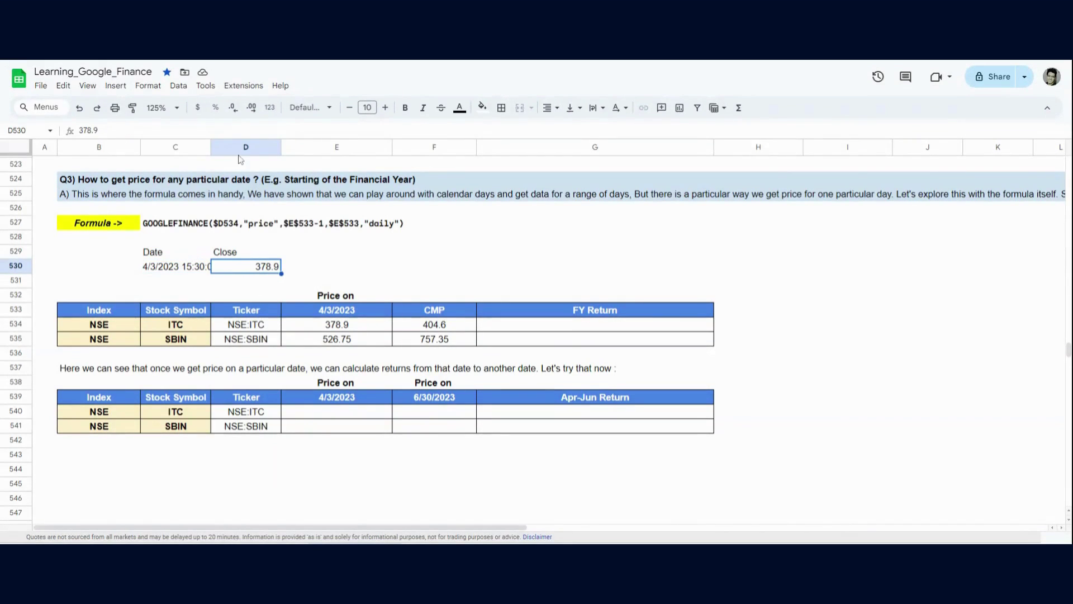
click(182, 252)
key(shift+Right)
key(shift+Down)
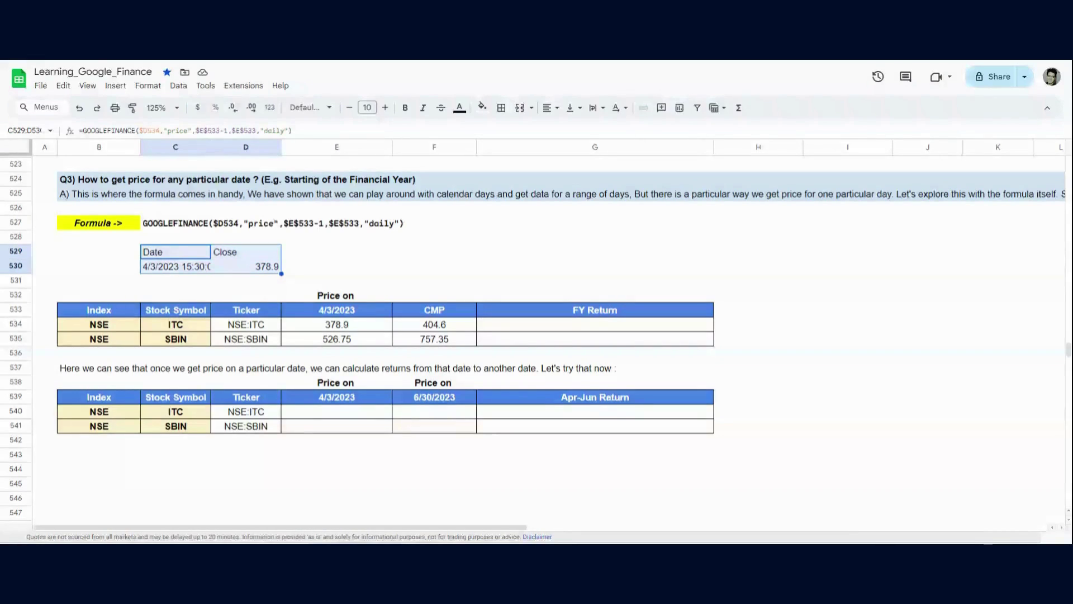
click(190, 256)
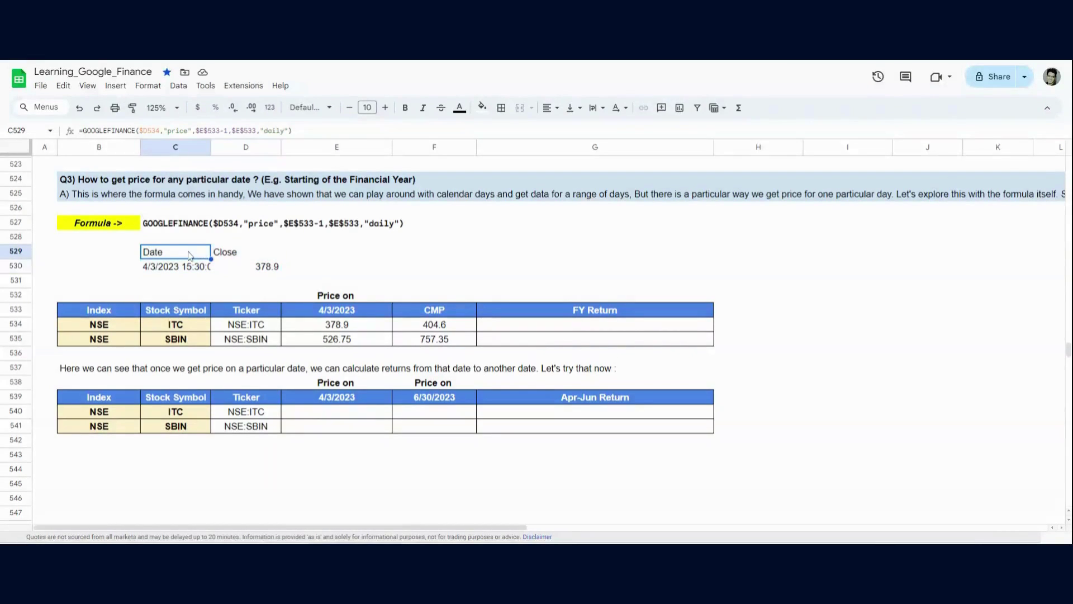
click(230, 256)
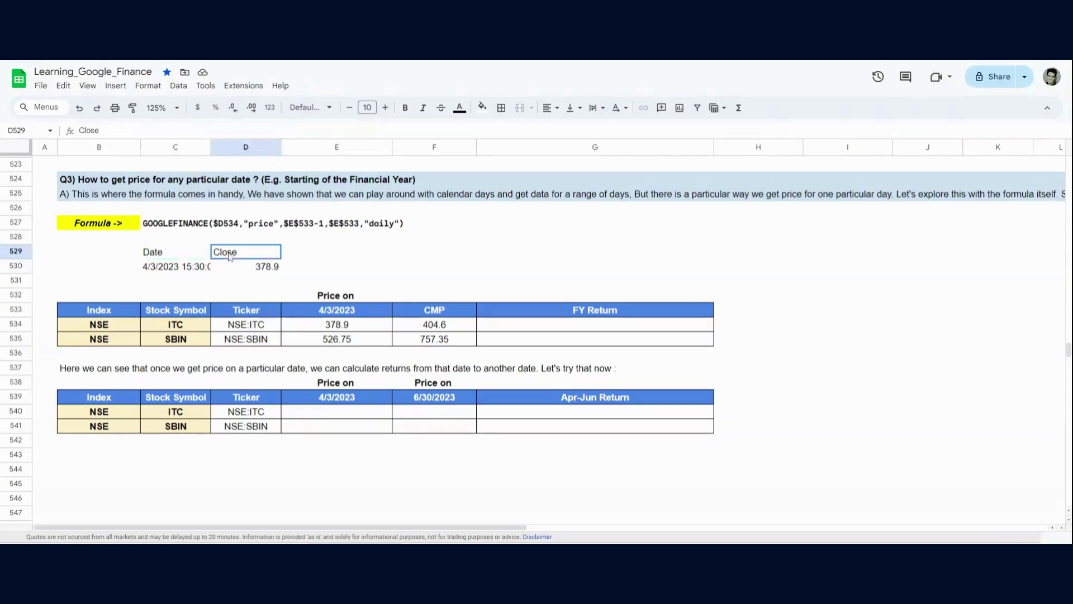
click(188, 270)
click(241, 269)
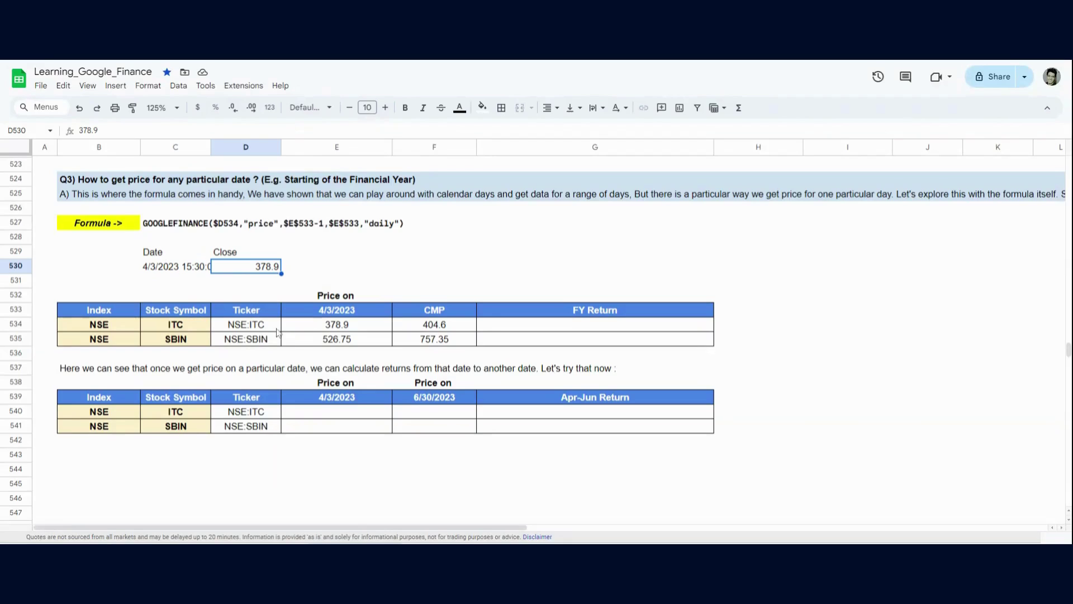
- Complete E534's INDEX(GOOGLEFINANCE(...),2,2) formula and confirm it returns 378.9 like the example
click(337, 324)
key(Return)
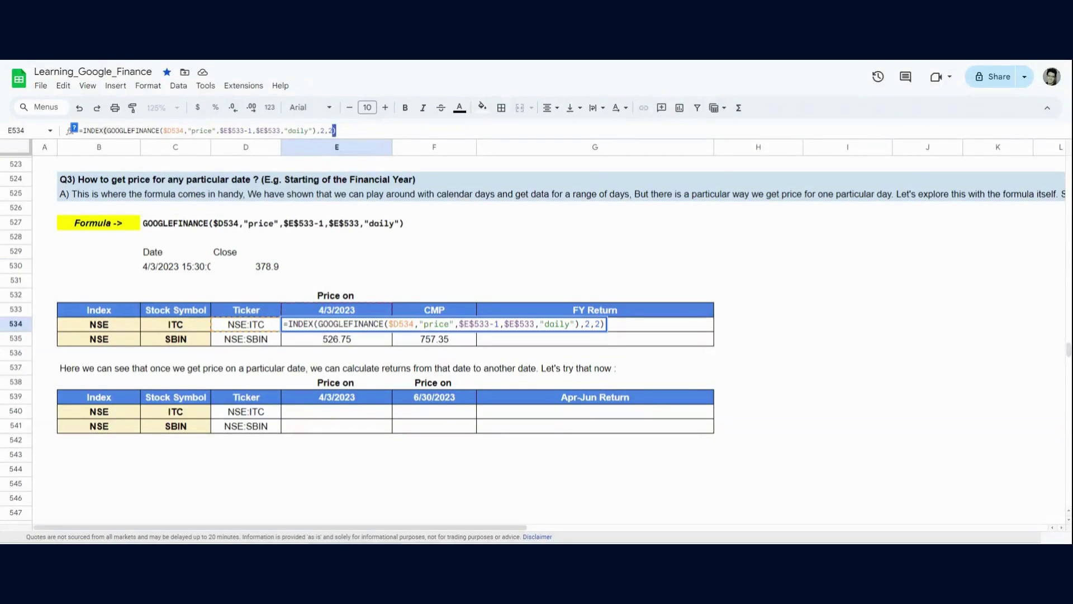
key(shift+Left)
key(shift+Left)
key(shift+Left)
key(shift+Left)
click(327, 130)
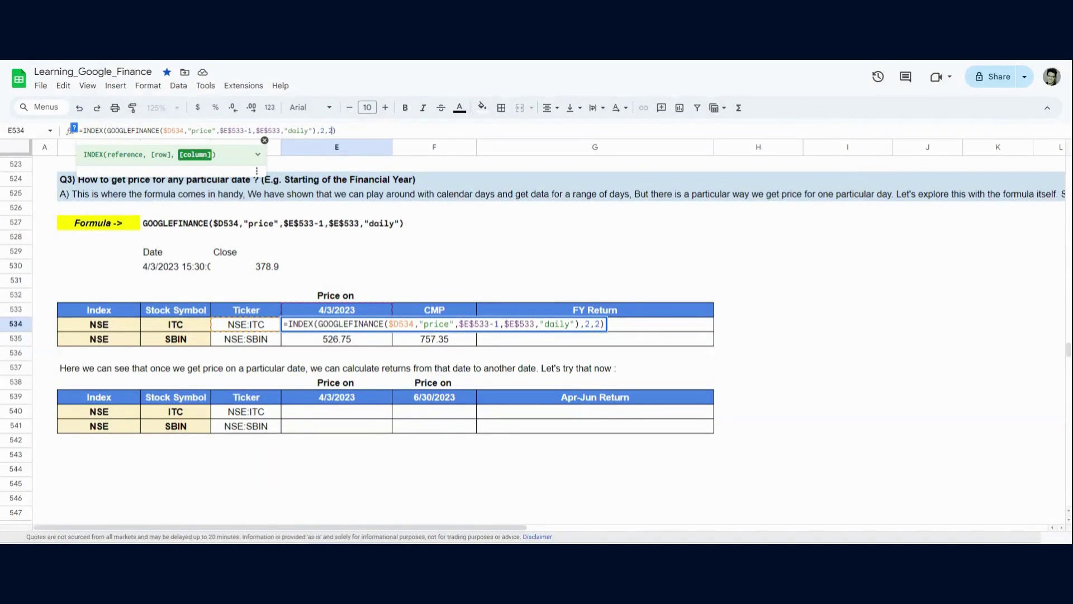
click(337, 131)
key(Return)
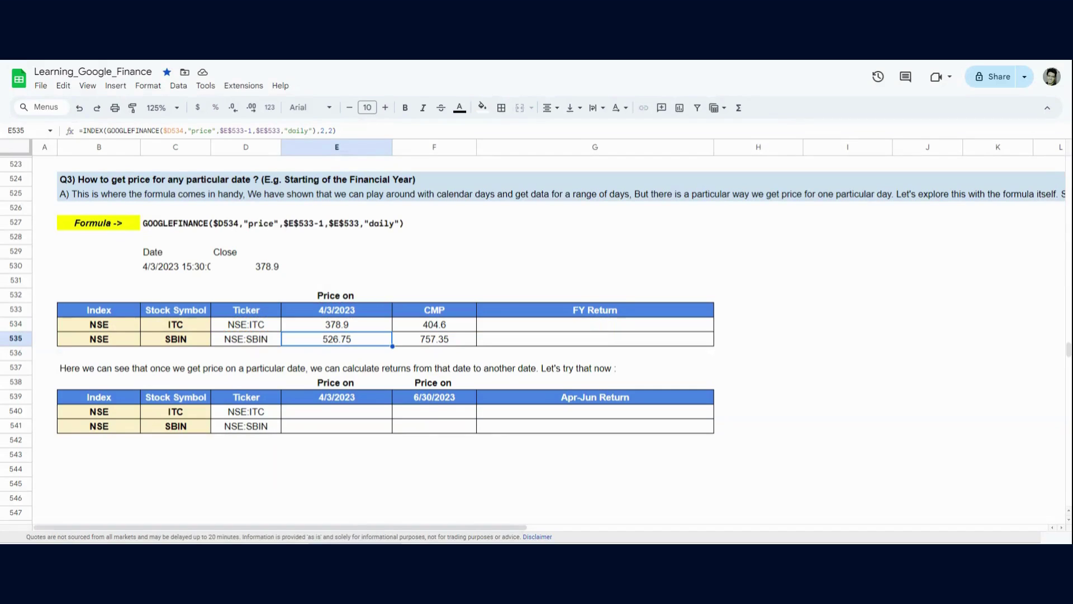
click(358, 329)
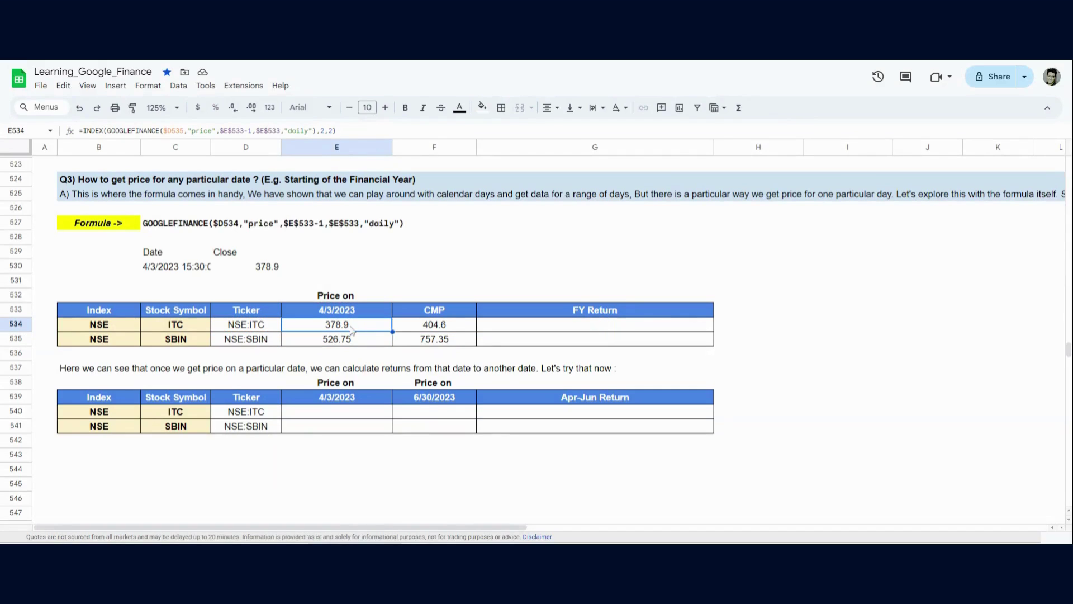
click(277, 272)
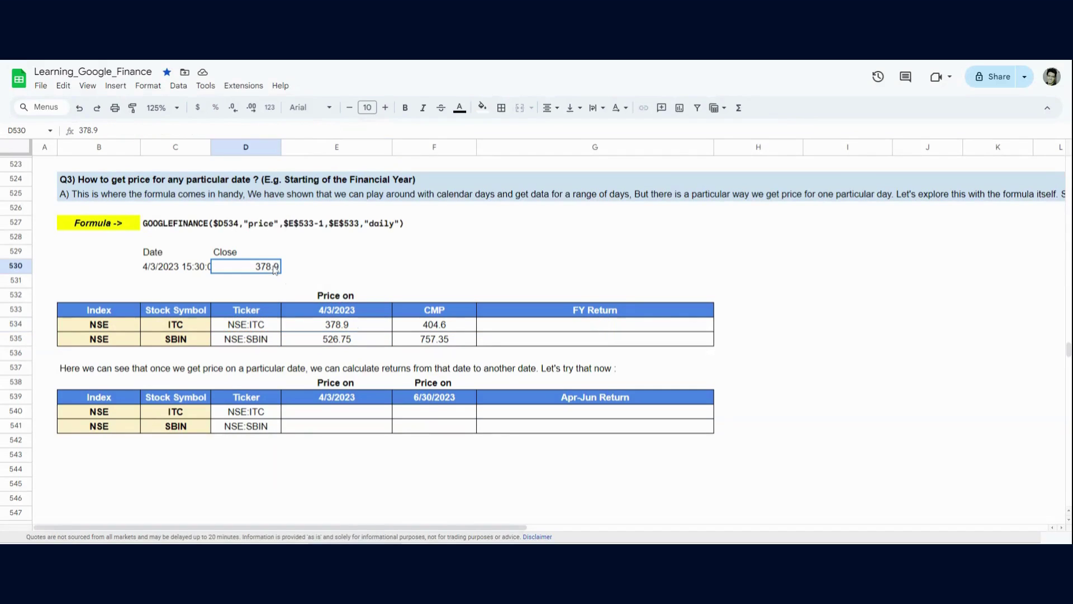
click(338, 327)
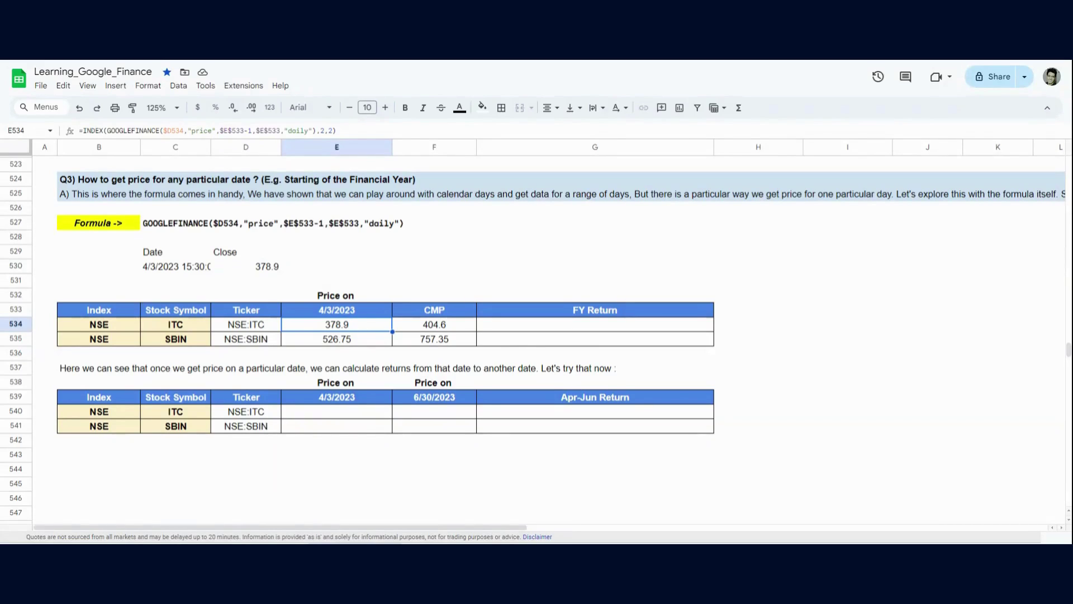
click(405, 325)
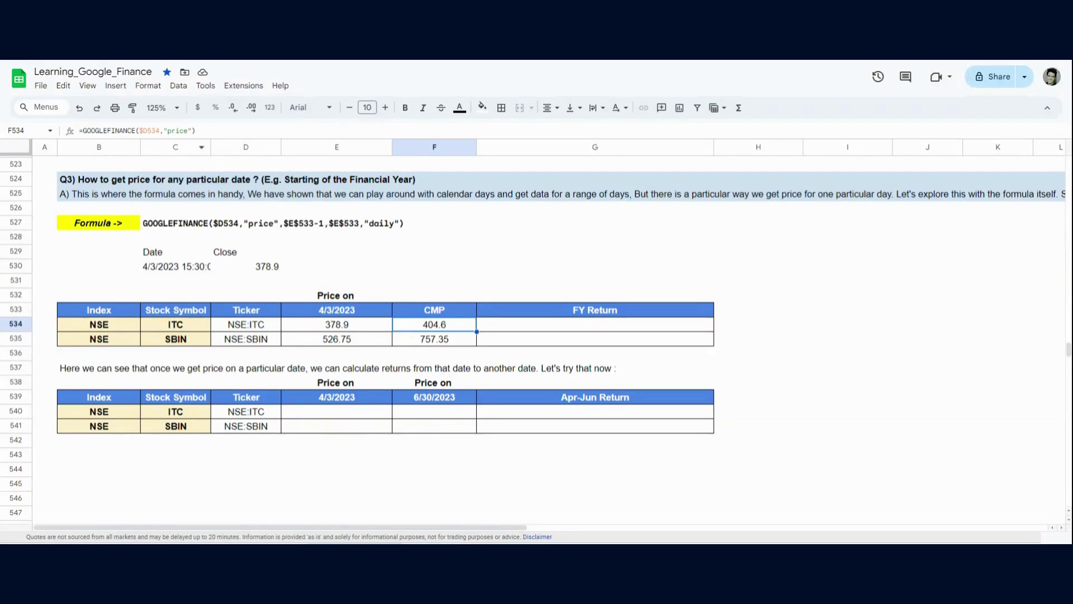
drag(196, 130, 83, 130)
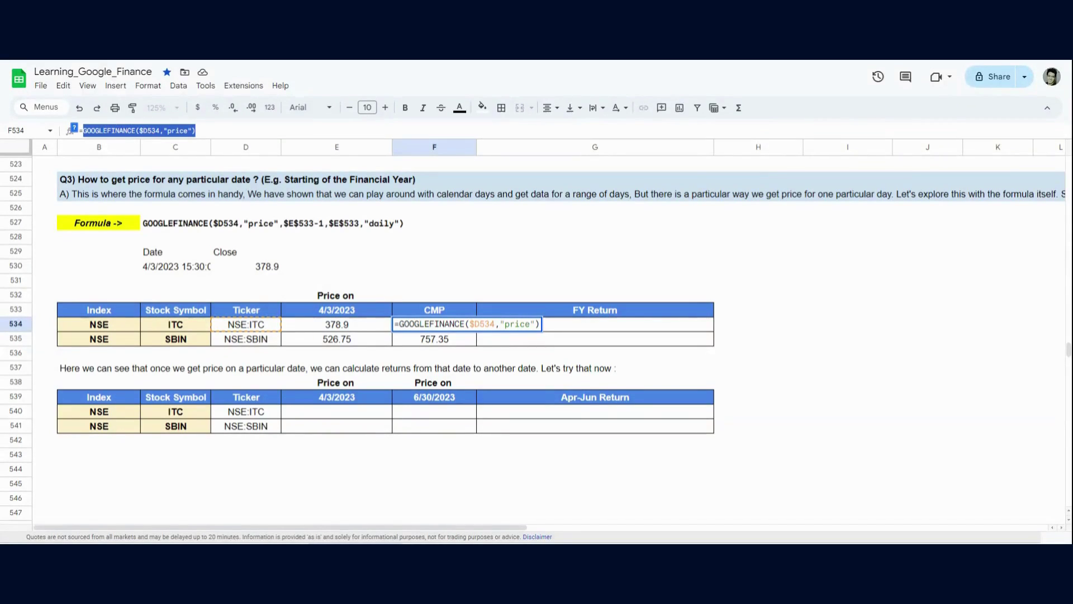
key(Escape)
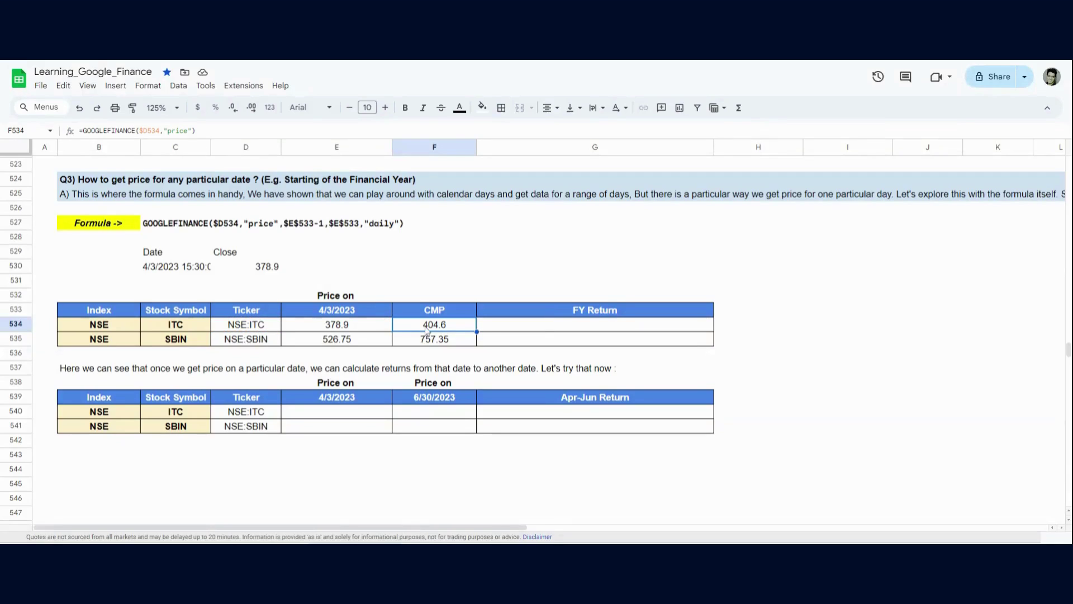
- Enter =(F534/E534)-1 as ITC's FY Return and autofill it down to SBIN
click(510, 328)
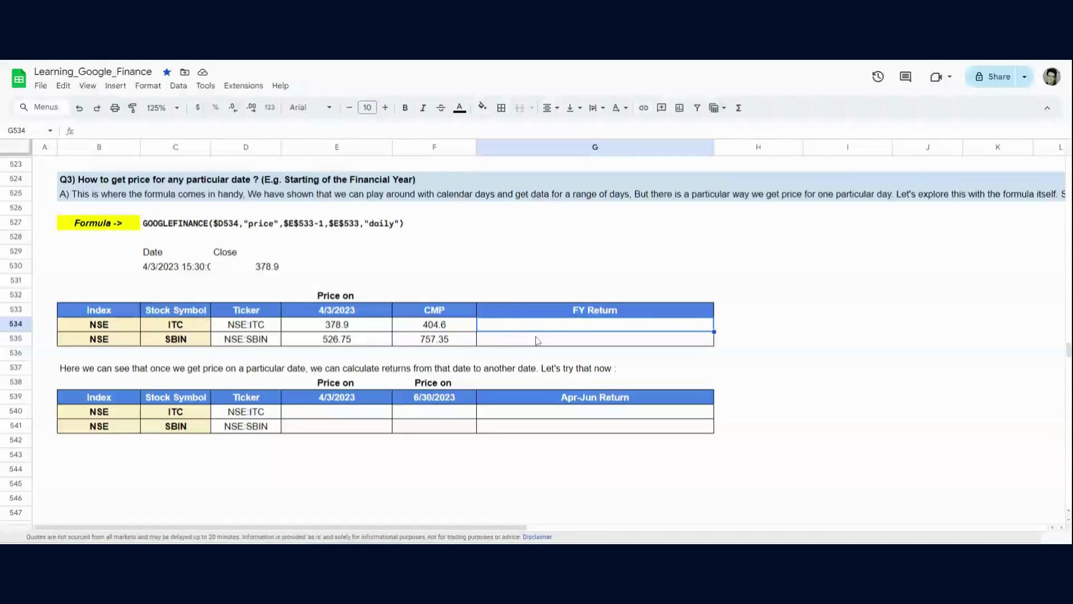
text(=()
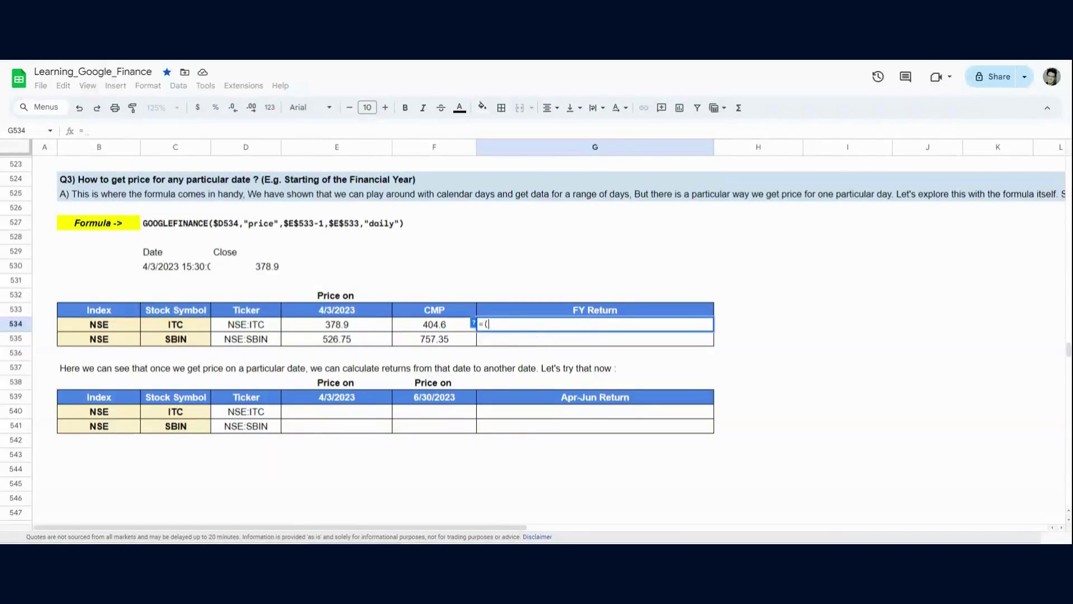
key(Left)
text(/)
key(Left)
key(Left)
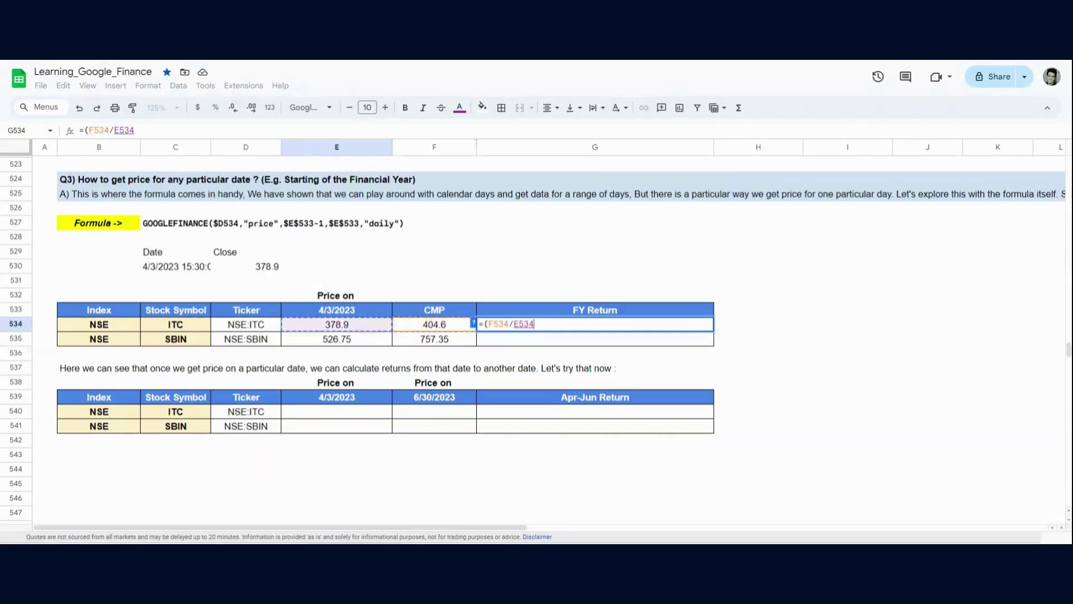
text()-1)
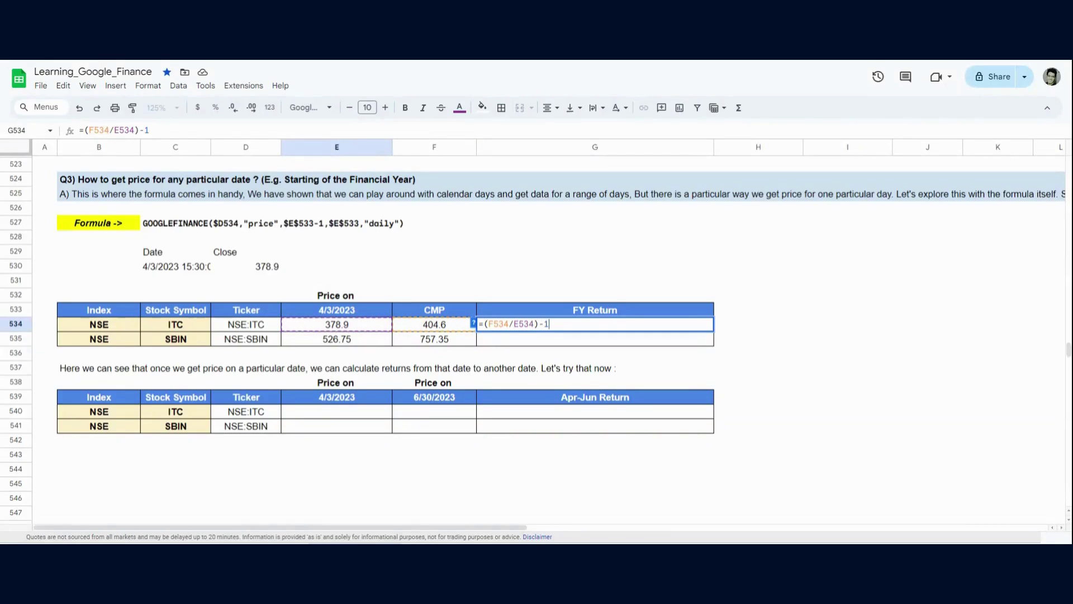
key(Return)
key(ctrl+Return)
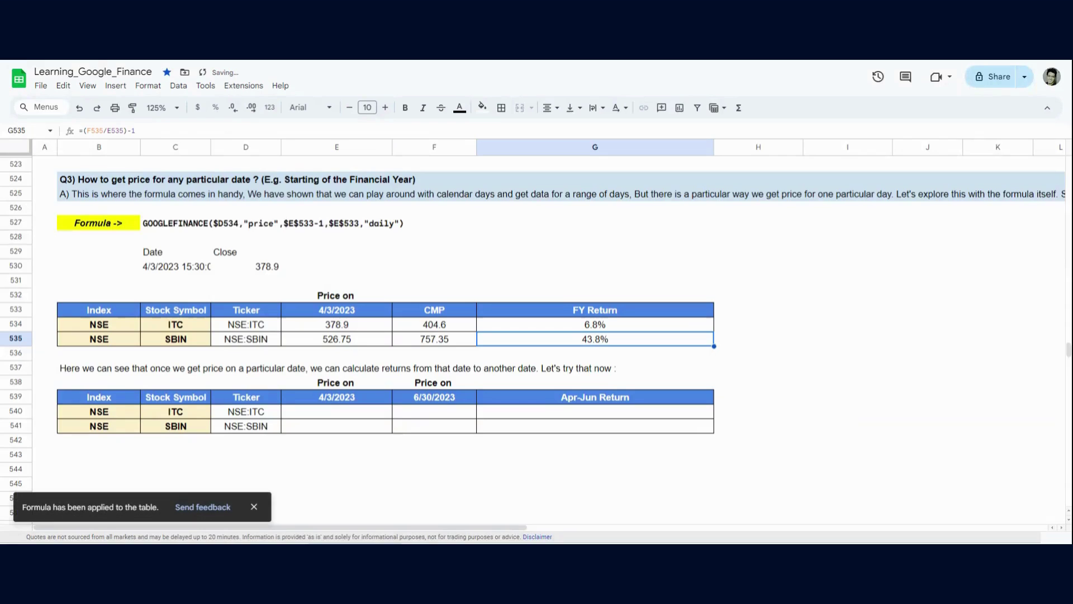
- Review the FY Return results, 6.8% for ITC and 43.8% for SBIN, against their price formulas
click(534, 327)
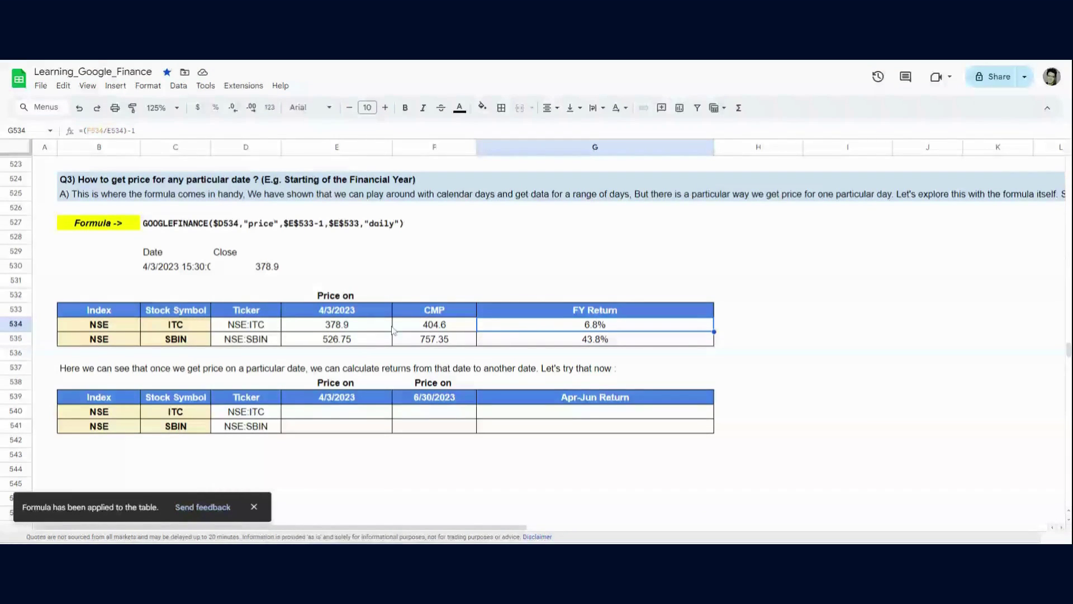
click(559, 343)
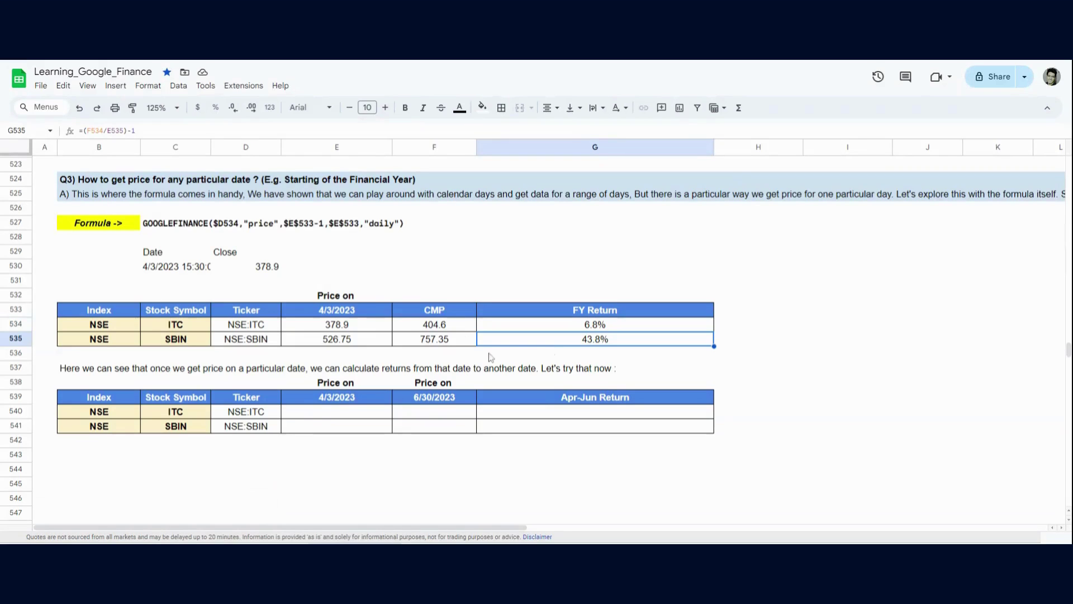
click(364, 342)
click(366, 327)
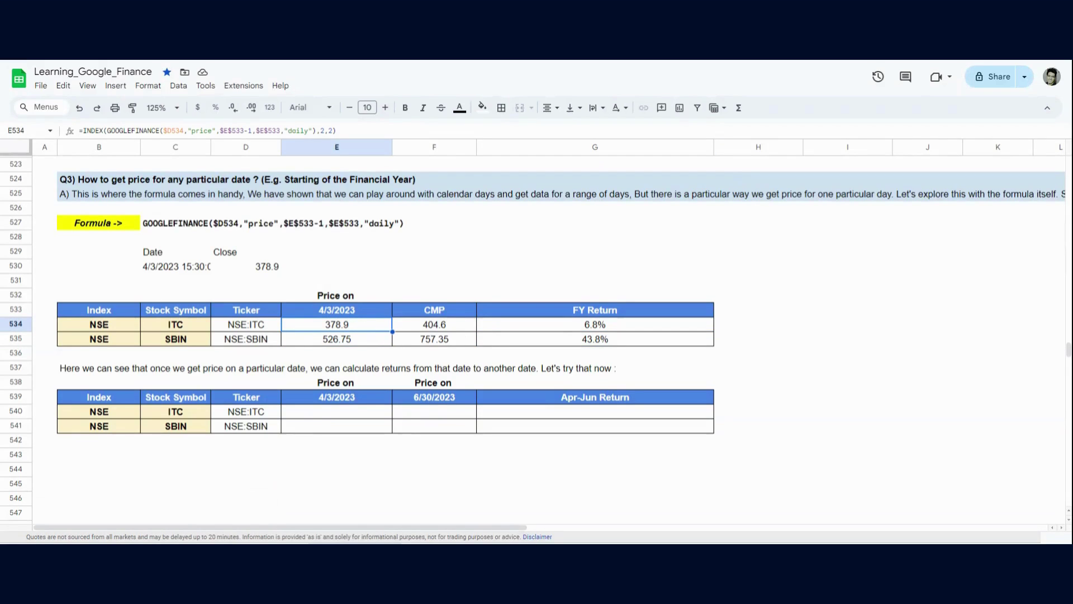
click(535, 327)
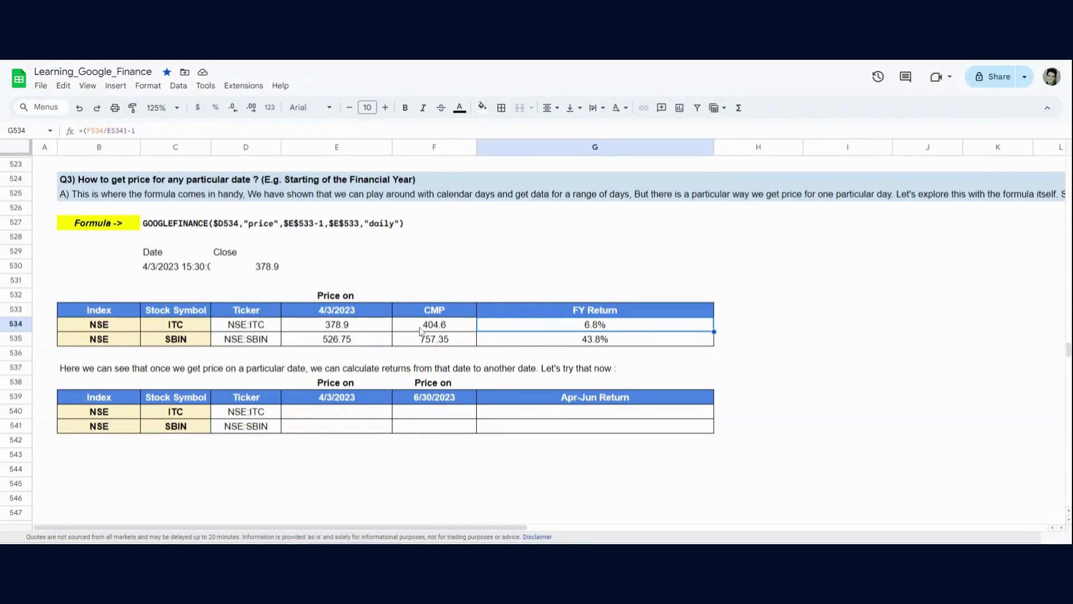
click(23, 311)
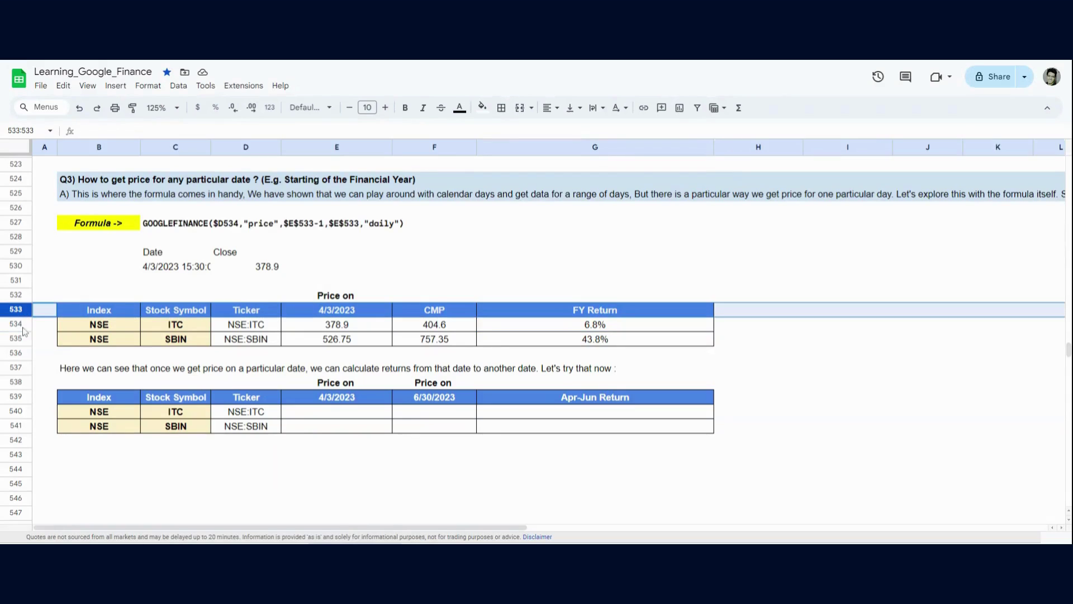
shift+click(24, 339)
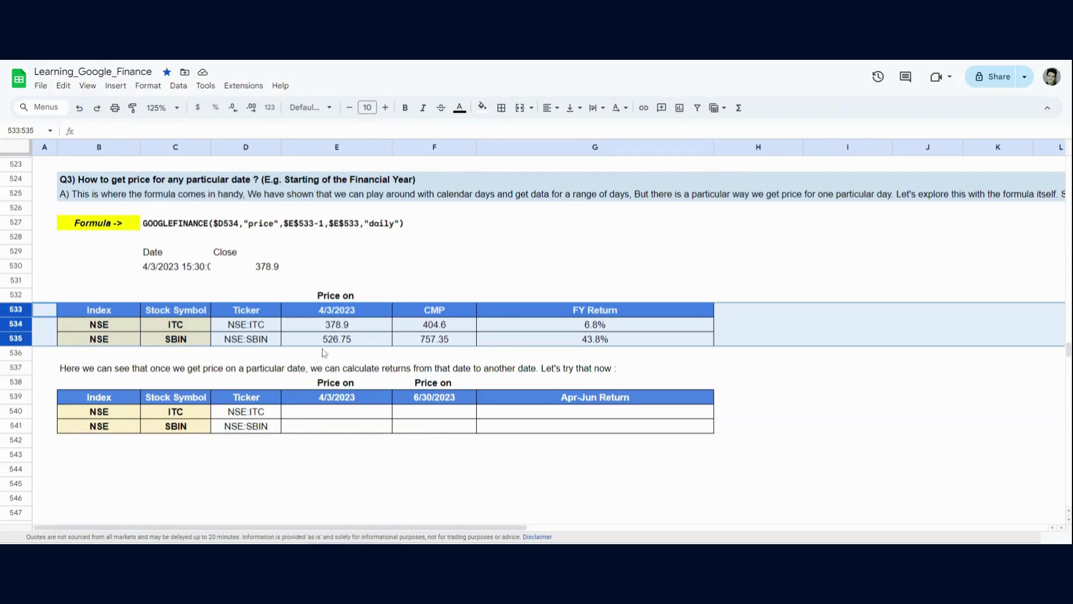
click(412, 330)
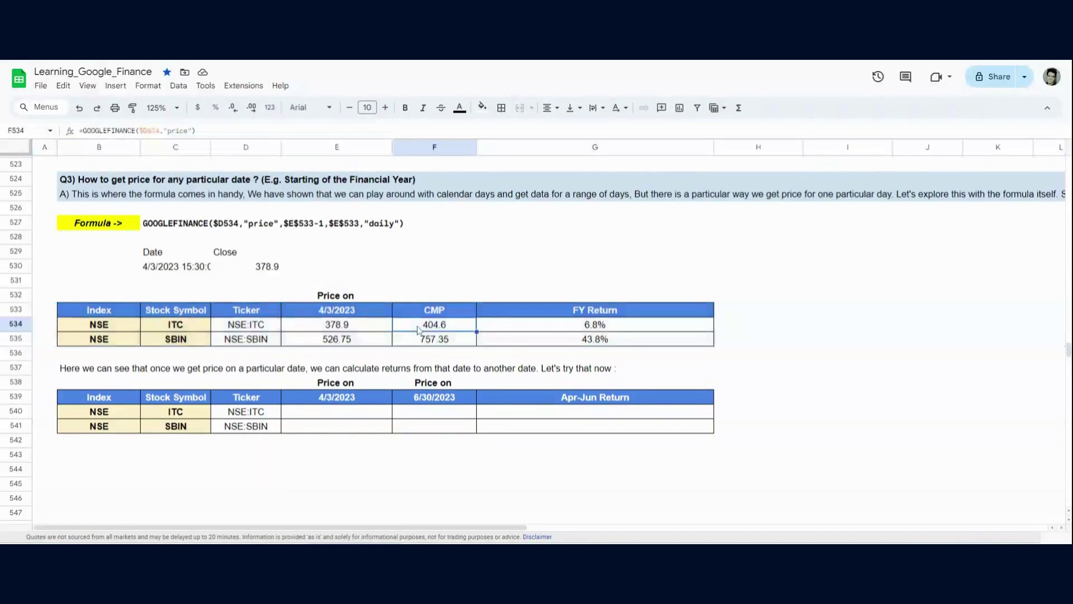
click(370, 327)
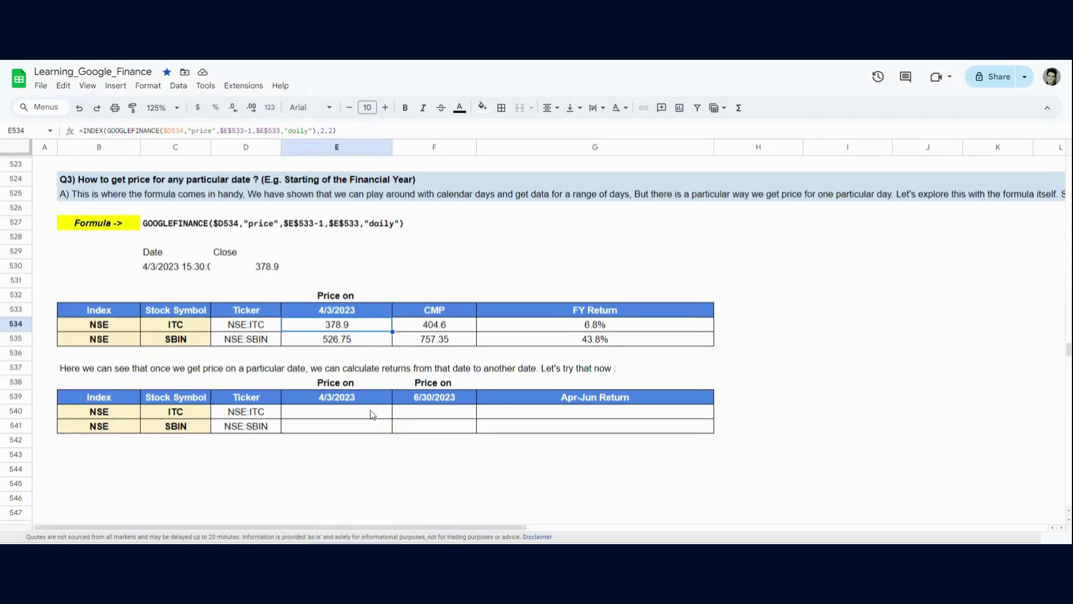
- Paste the INDEX(GOOGLEFINANCE) price formula into ITC's 4/3/2023 cell in the Apr-Jun table
drag(335, 131, 79, 130)
key(ctrl+c)
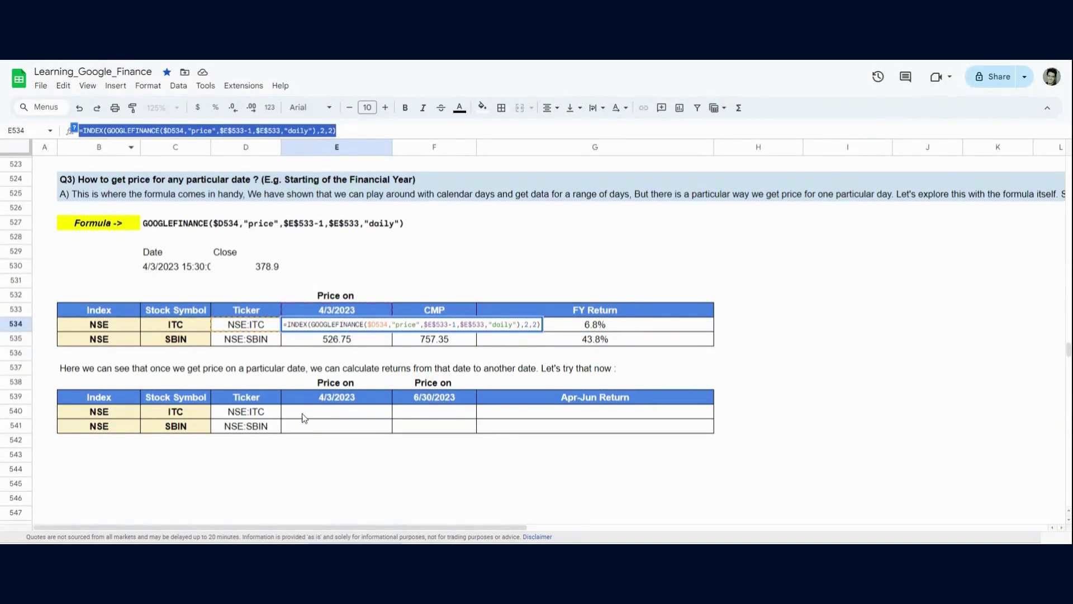
key(Escape)
click(306, 413)
key(ctrl+v)
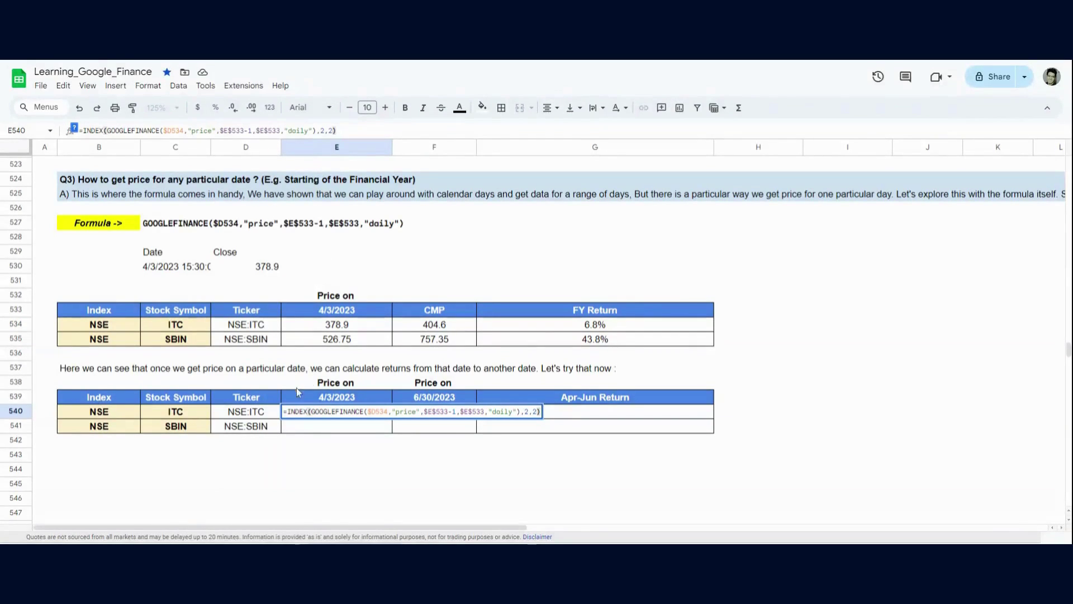
- Point the formula at $D540 and $E$539, then autofill for SBIN, giving 378.9 and 526.75
click(183, 130)
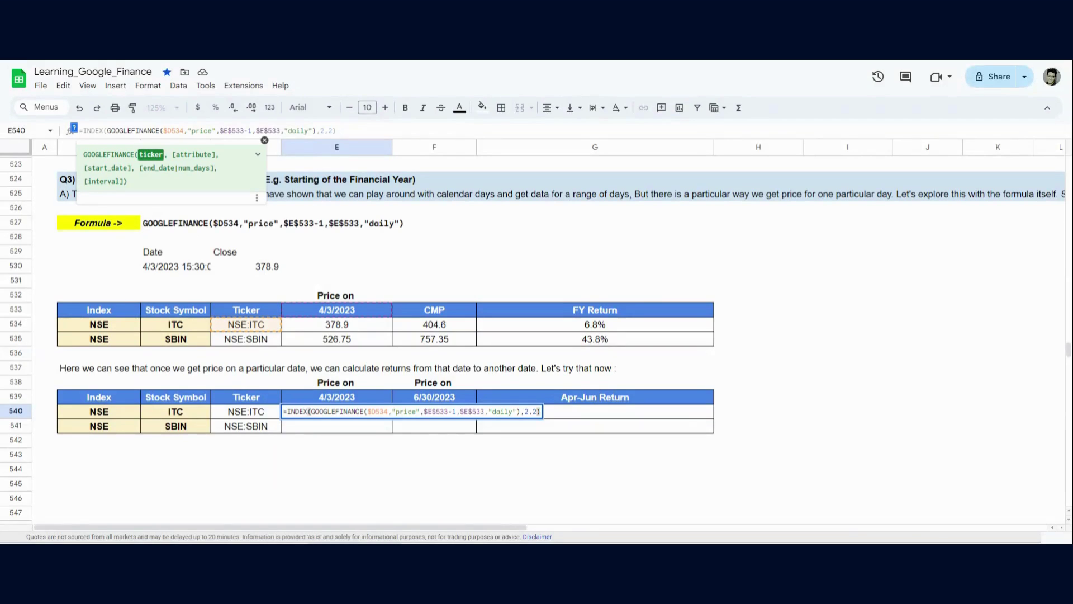
key(BackSpace)
text(9)
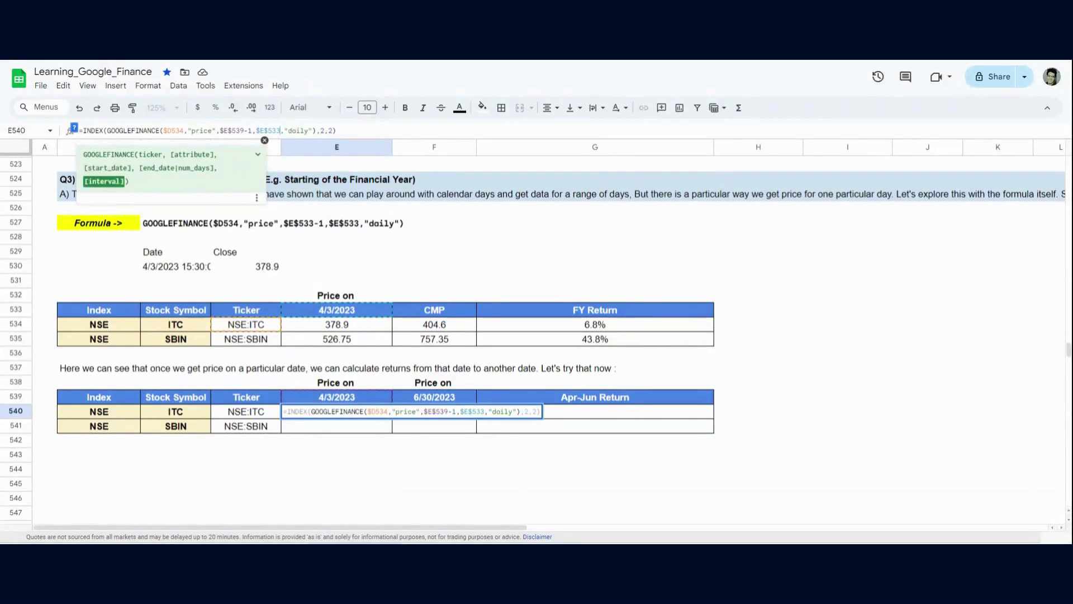
click(280, 130)
key(BackSpace)
text(9)
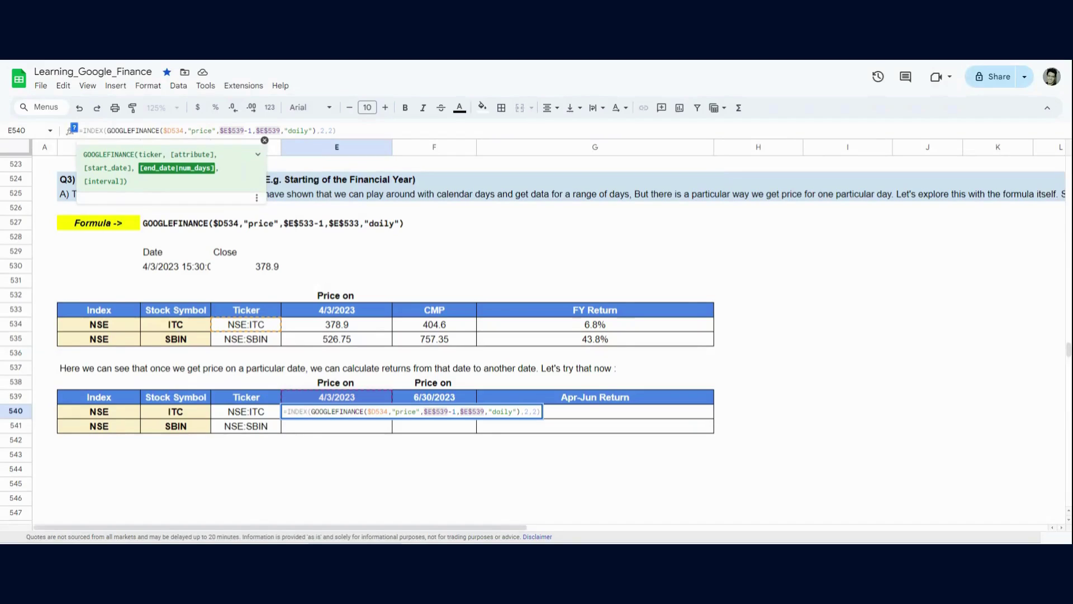
click(177, 130)
key(BackSpace)
text(0)
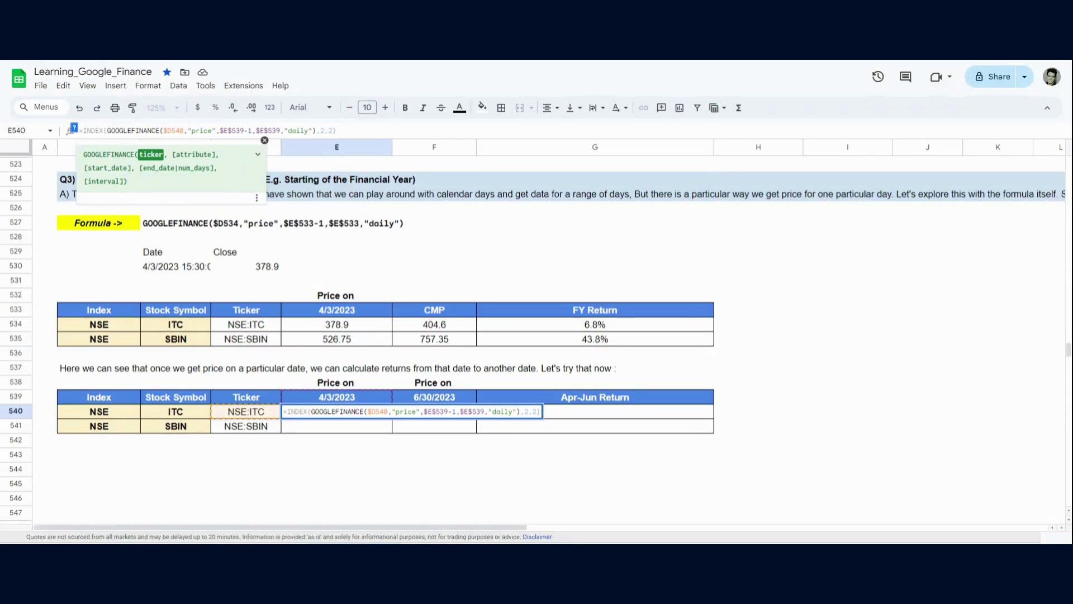
key(Return)
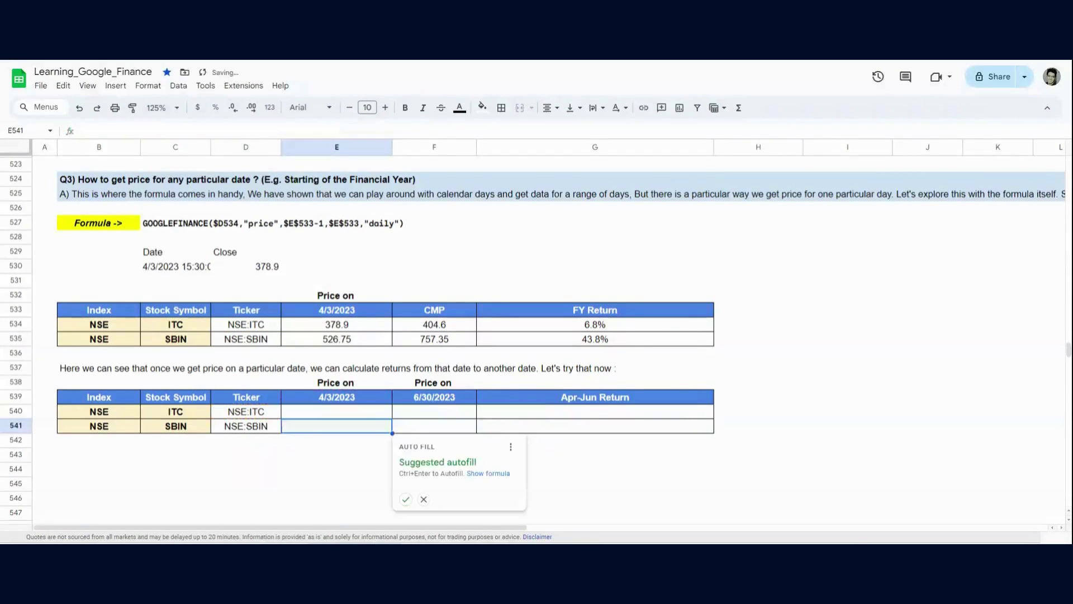
key(ctrl+Return)
click(337, 411)
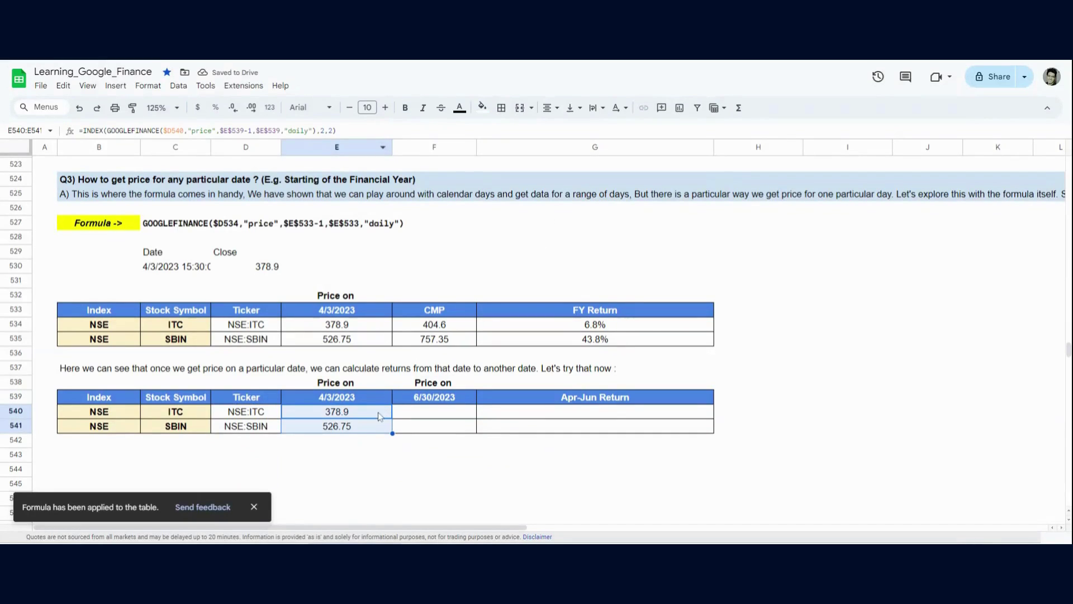
- Remove the $ before E in E540's start and end date references
click(357, 401)
key(Right)
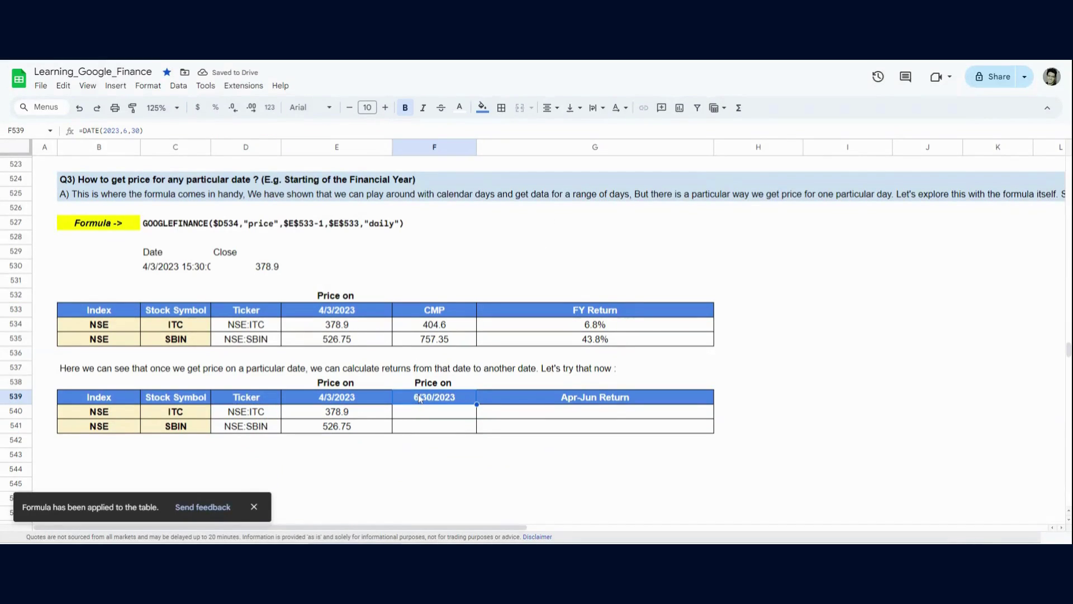
click(374, 416)
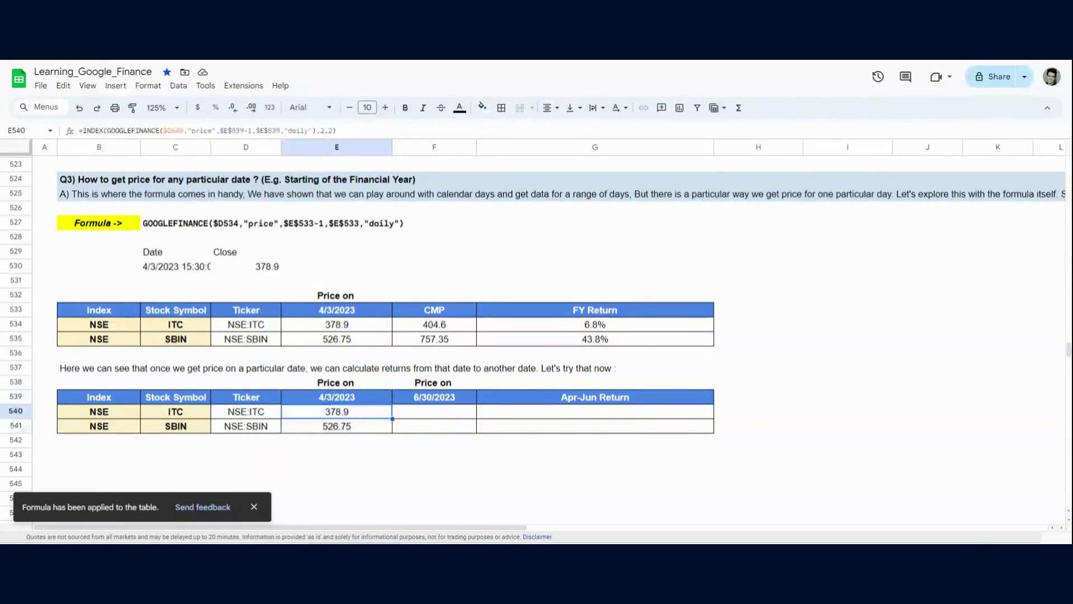
click(231, 130)
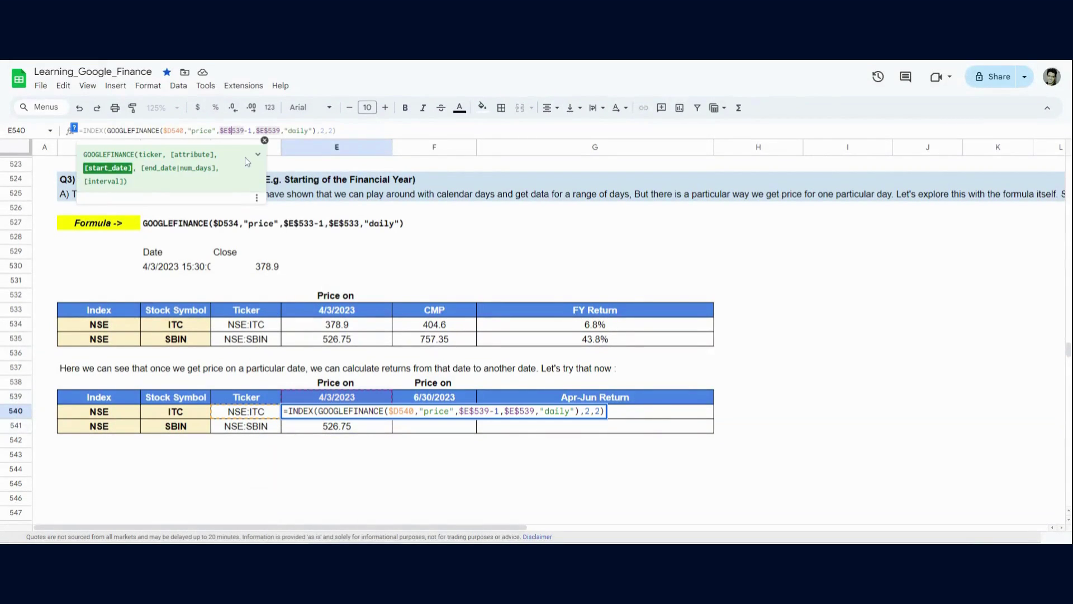
click(226, 138)
key(BackSpace)
click(255, 130)
key(BackSpace)
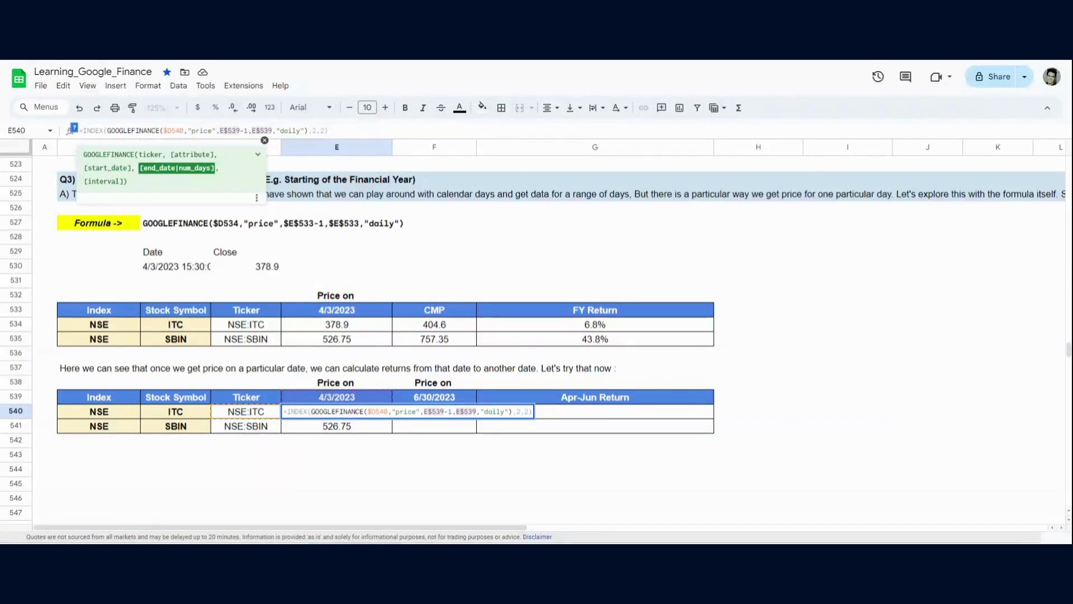
key(Return)
- Copy E540:E541 into F540:F541, giving 6/30/2023 prices of 451.6 and 572.85
key(shift+Up)
key(ctrl+c)
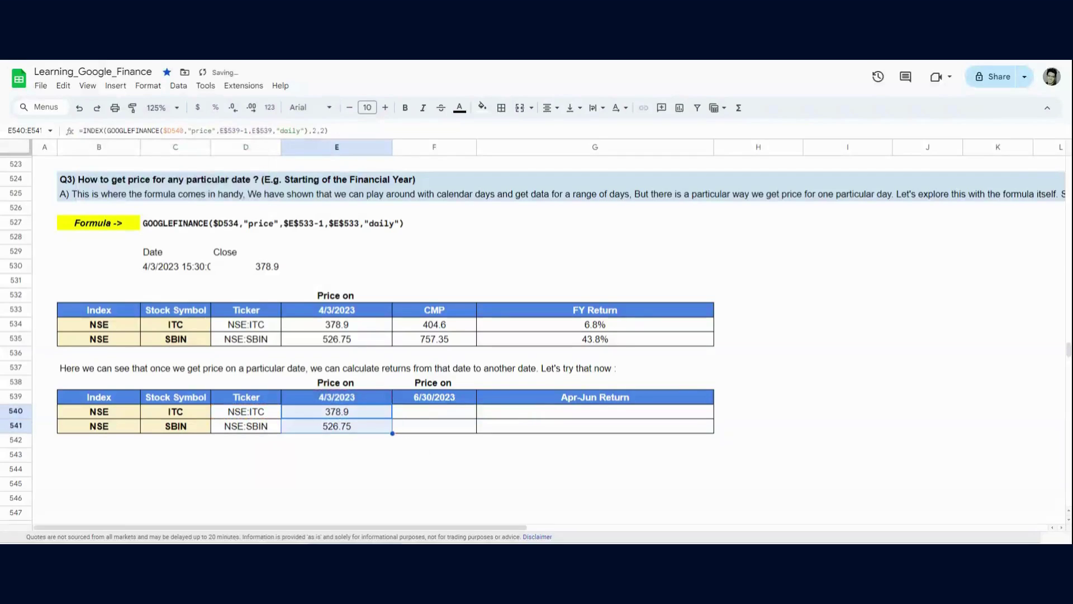
key(Right)
key(shift+Up)
key(ctrl+v)
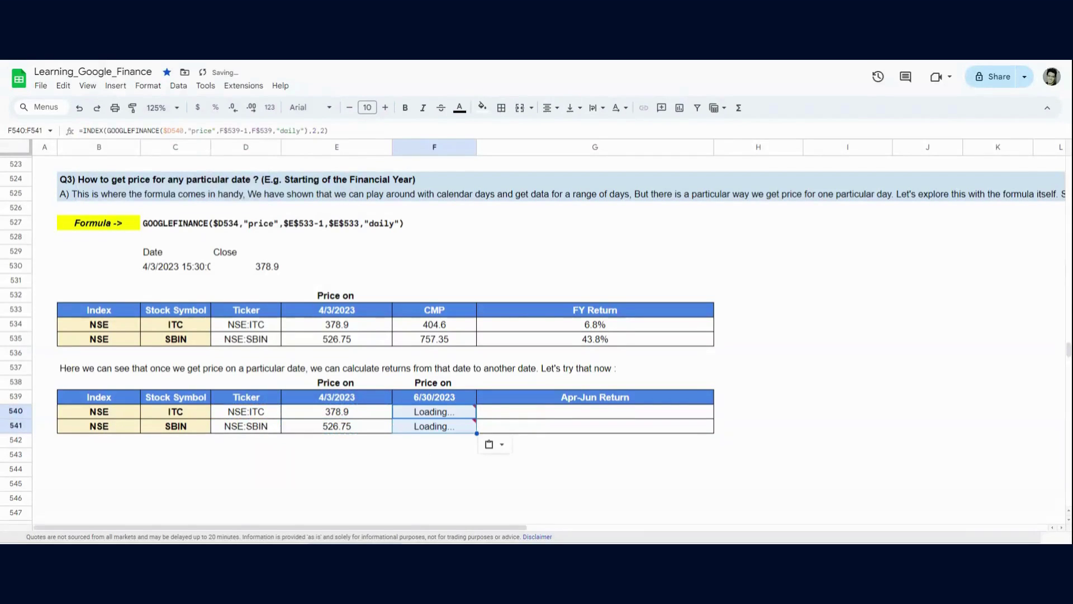
click(449, 414)
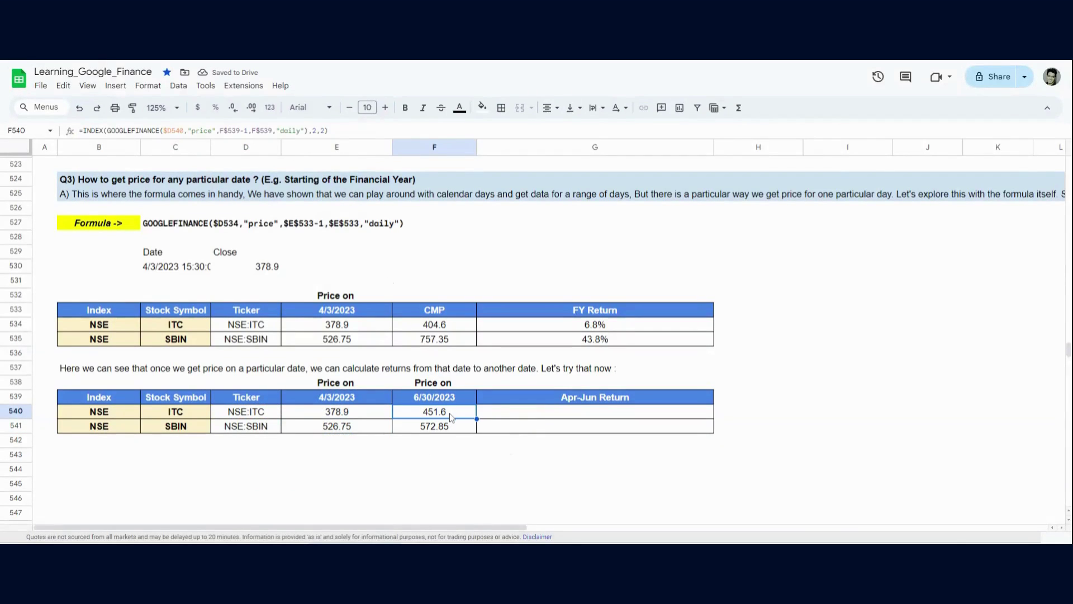
double_click(451, 416)
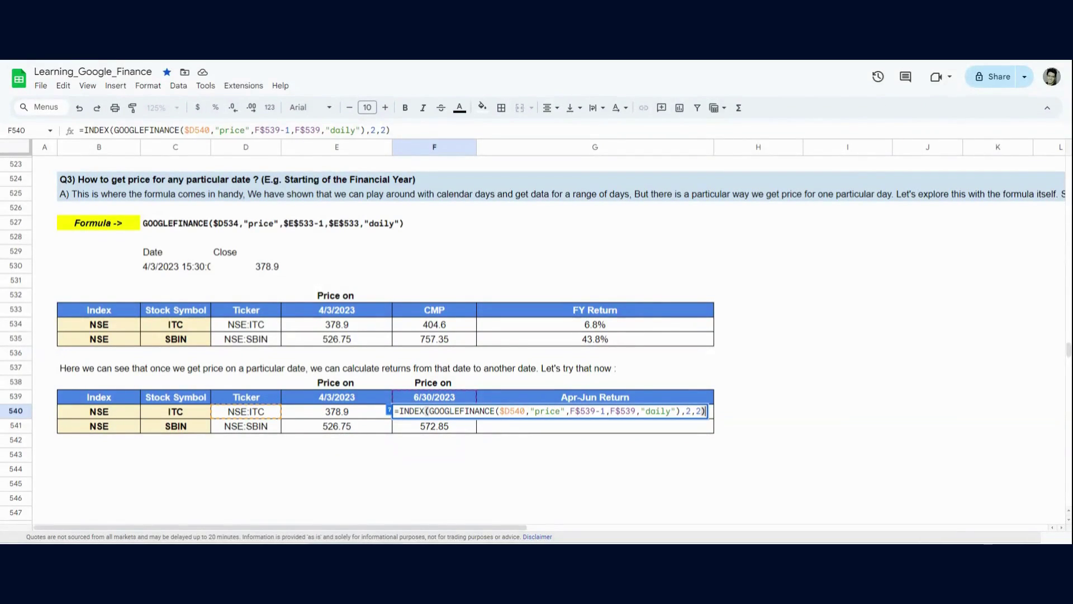
drag(570, 410, 605, 411)
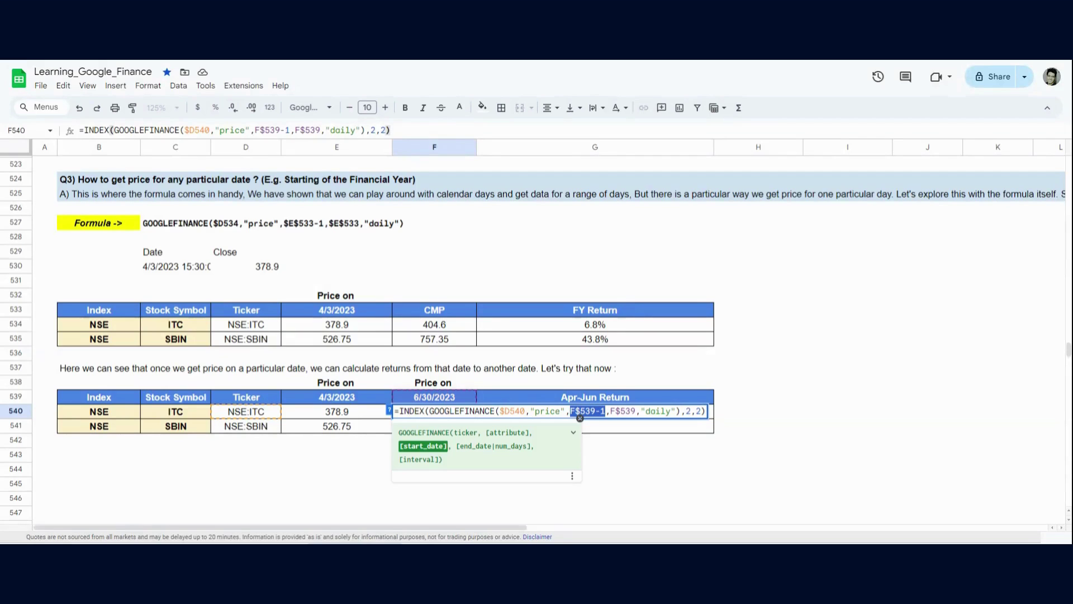
key(Escape)
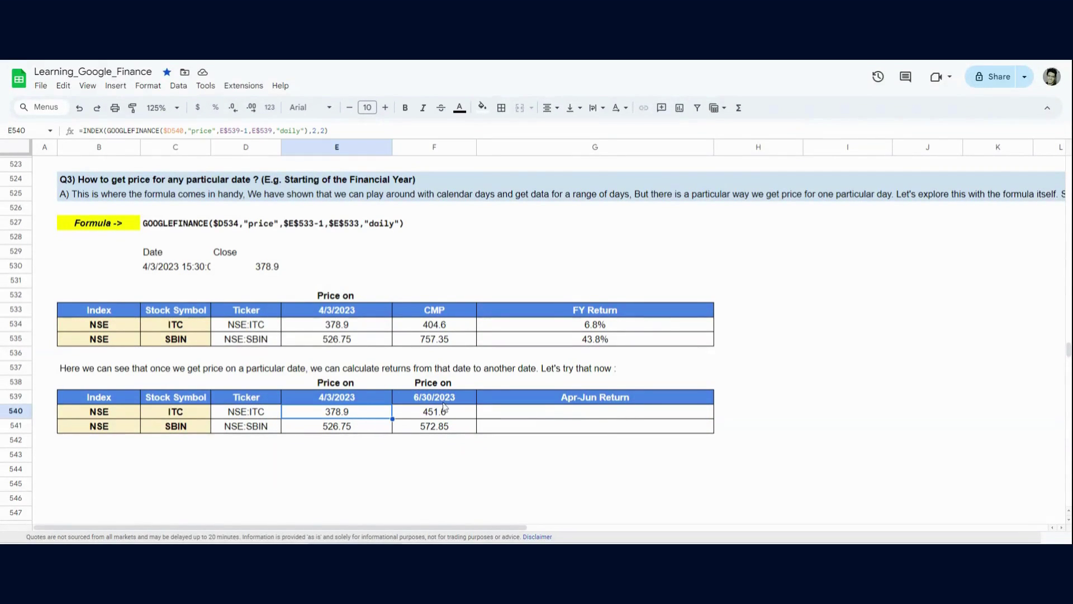
- Enter =(F540/E540)-1 for ITC and paste it for SBIN, giving 19.2% and 8.8%
click(555, 417)
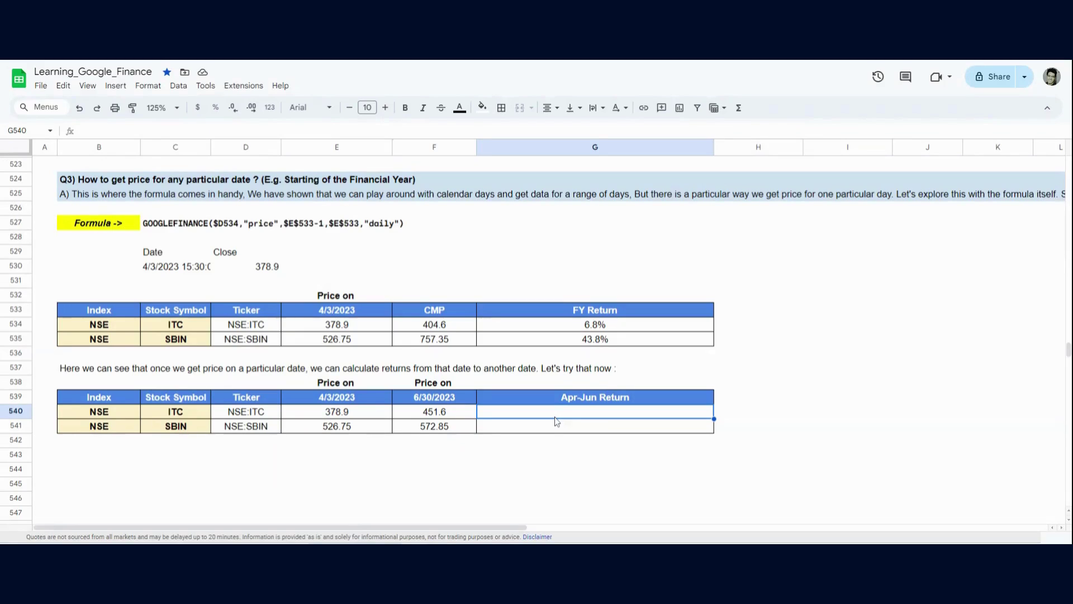
text(=()
key(Left)
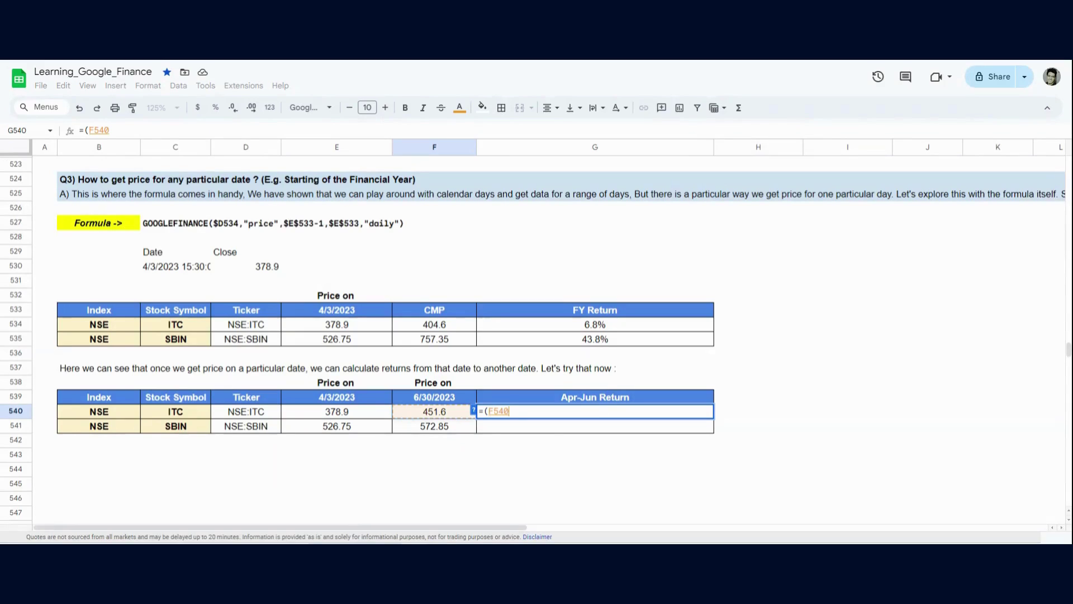
text(/)
key(Left)
key(Left)
text()-1)
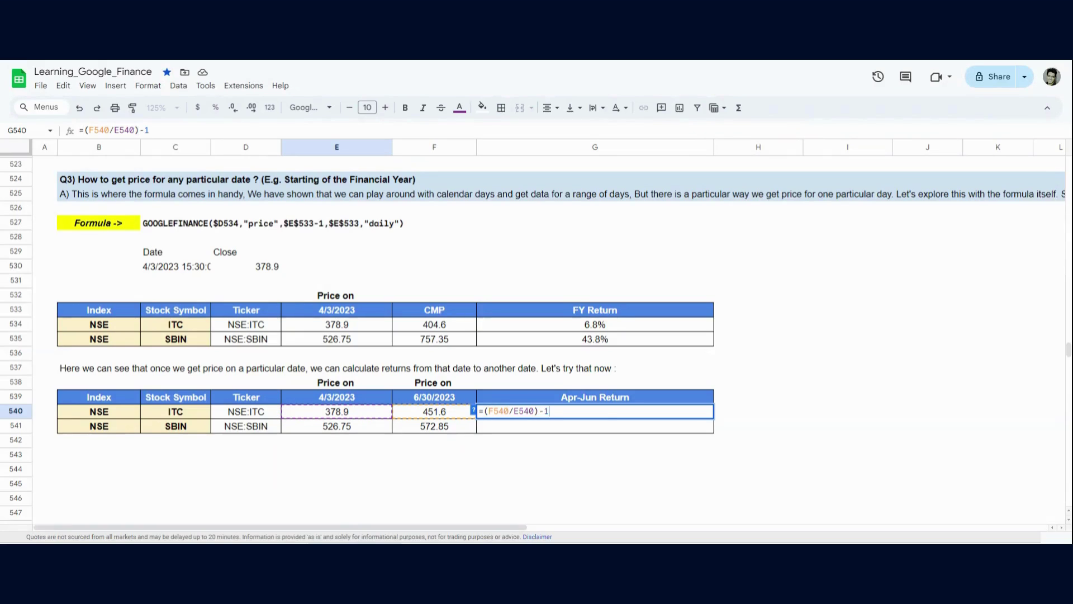
key(Return)
key(Down)
key(ctrl+v)
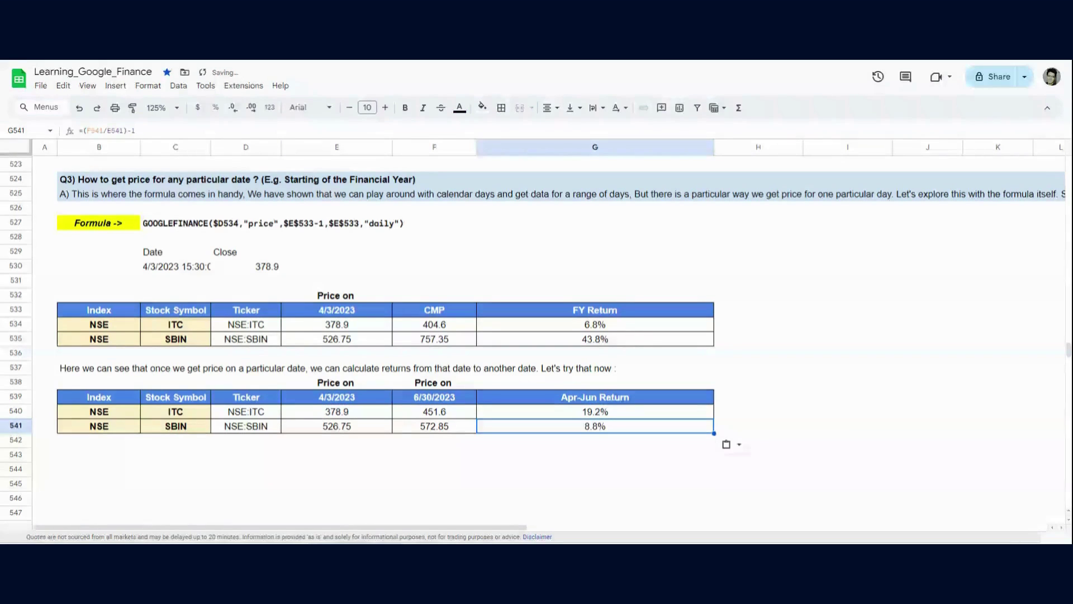
click(520, 417)
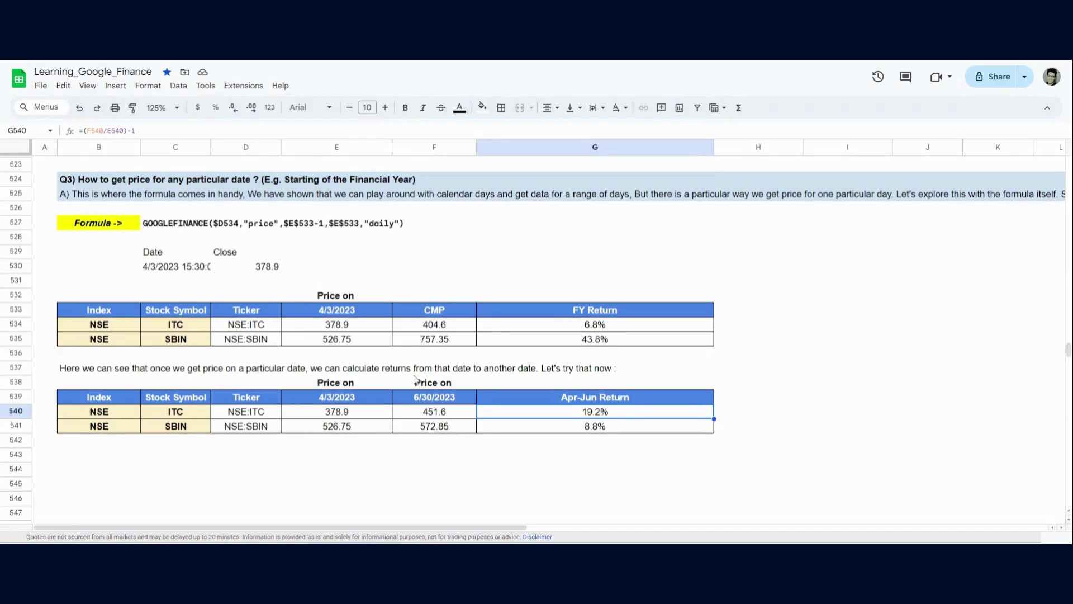
click(377, 330)
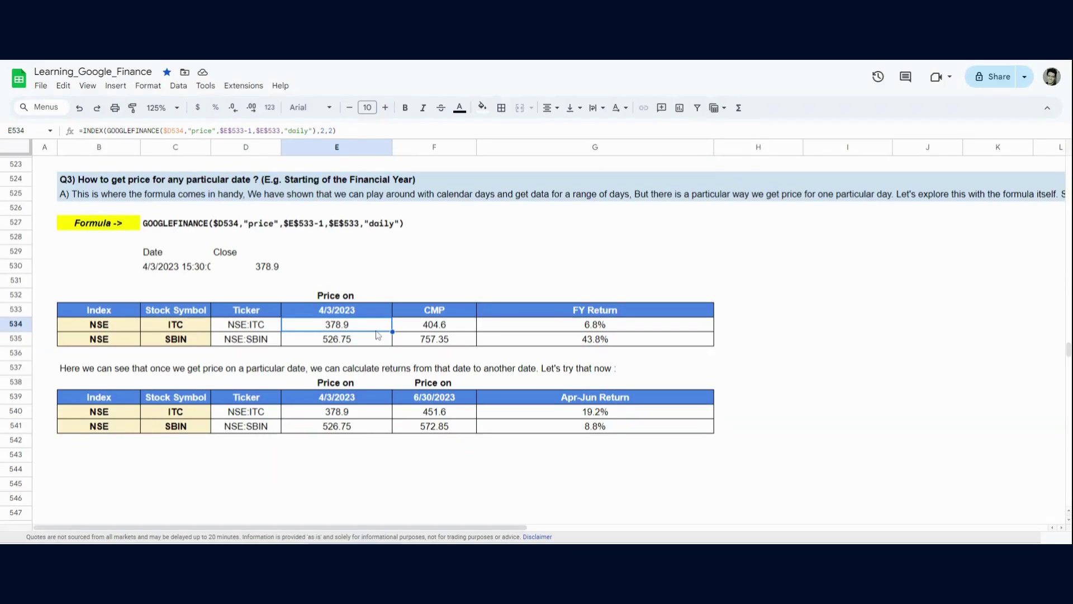